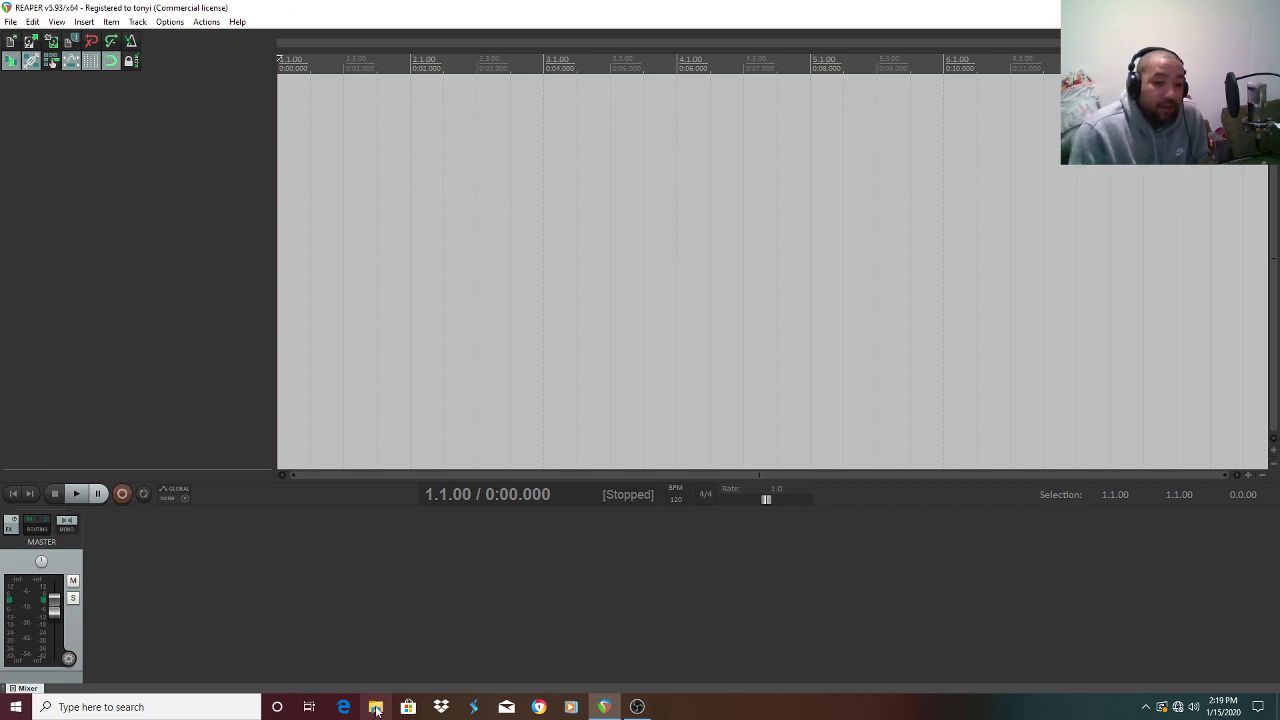
Step: Open File Explorer on the Desktop folder and scroll through its files
{"action": "left_click", "coordinate": [375, 708]}
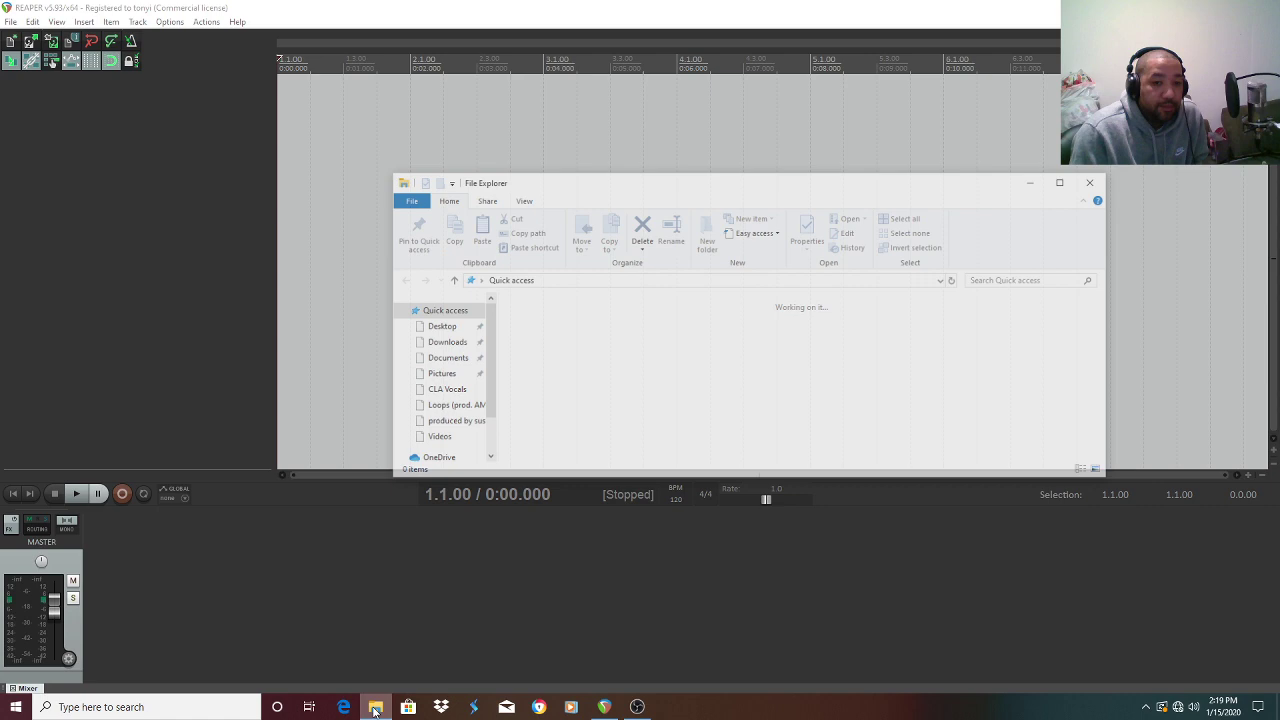
{"action": "double_click", "coordinate": [587, 337]}
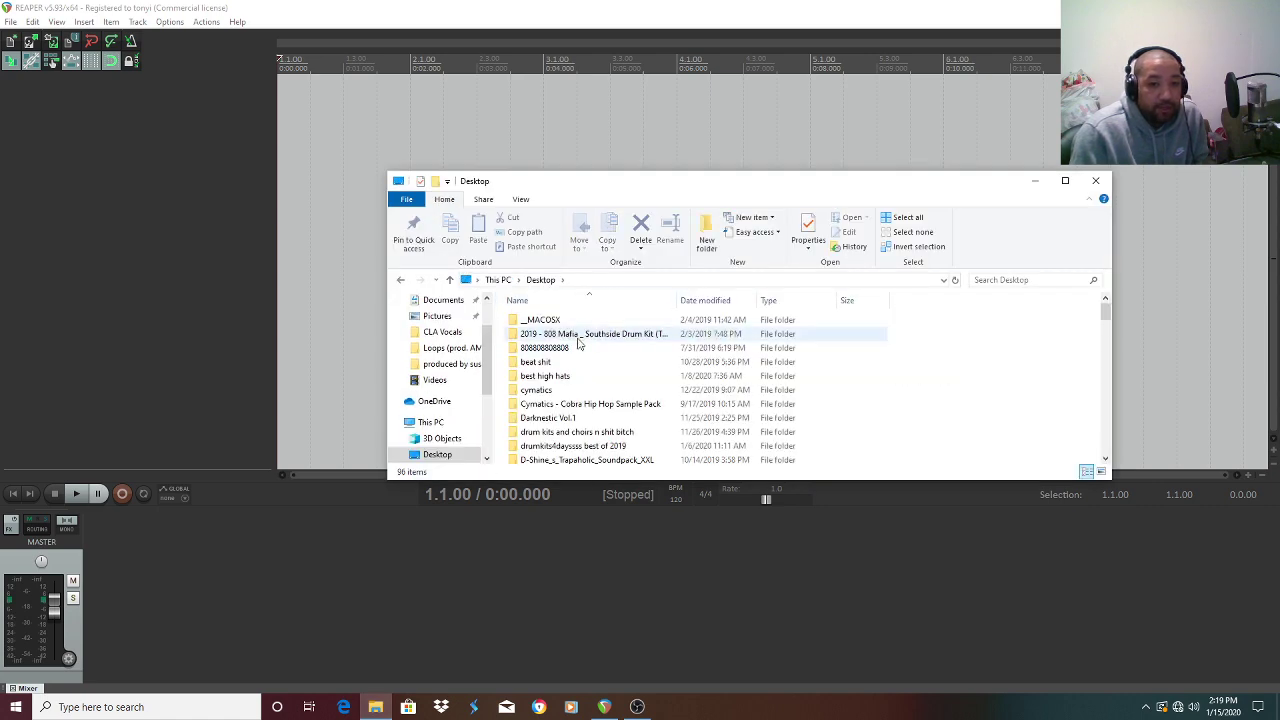
{"action": "scroll", "coordinate": [574, 374], "scroll_direction": "down", "scroll_amount": 15}
{"action": "scroll", "coordinate": [572, 376], "scroll_direction": "down", "scroll_amount": 5}
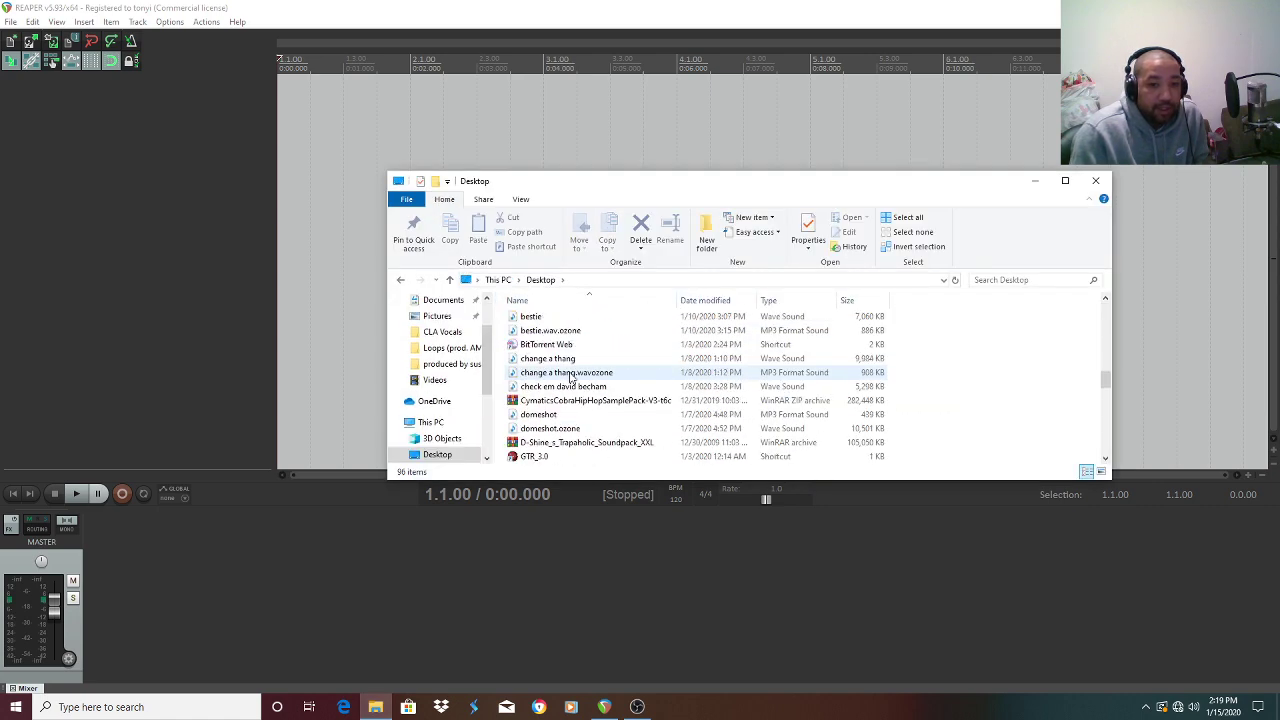
{"action": "scroll", "coordinate": [572, 376], "scroll_direction": "down", "scroll_amount": 5}
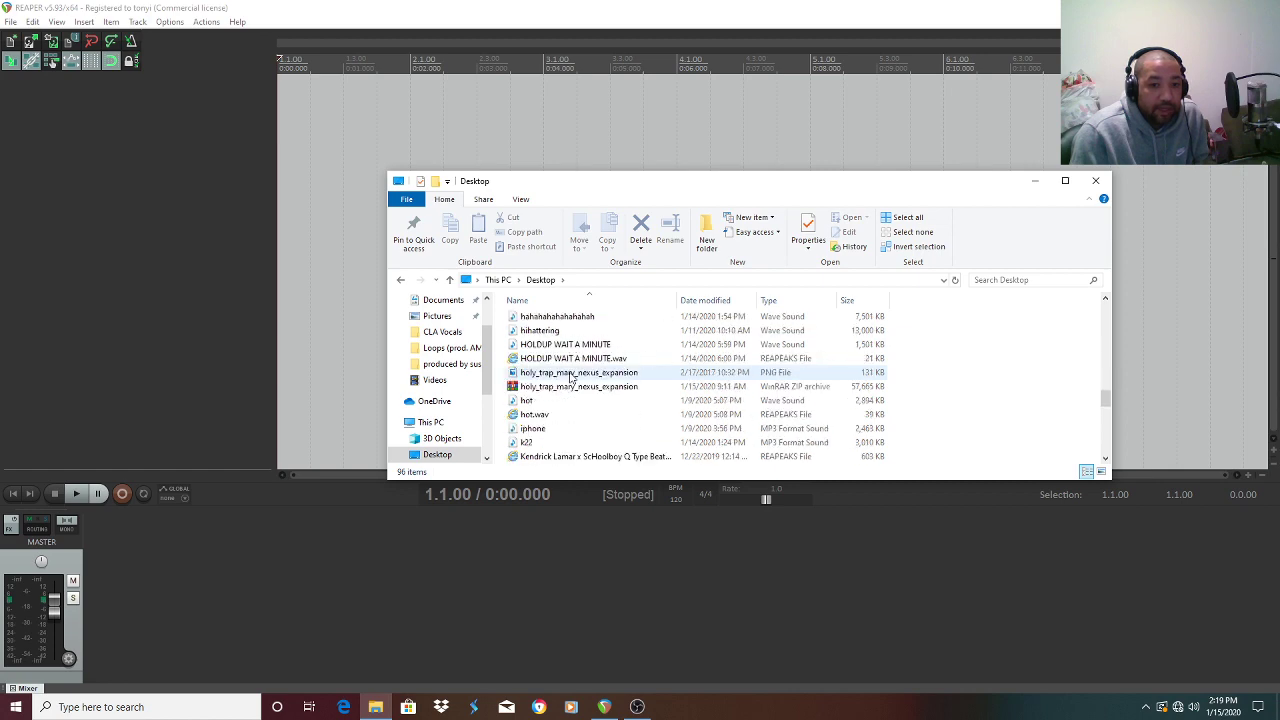
Step: Keep scrolling the Desktop listing to locate the 'hot' audio file, clearing stray selections
{"action": "left_click_drag", "start_coordinate": [560, 407], "coordinate": [472, 313]}
{"action": "left_click", "coordinate": [948, 357]}
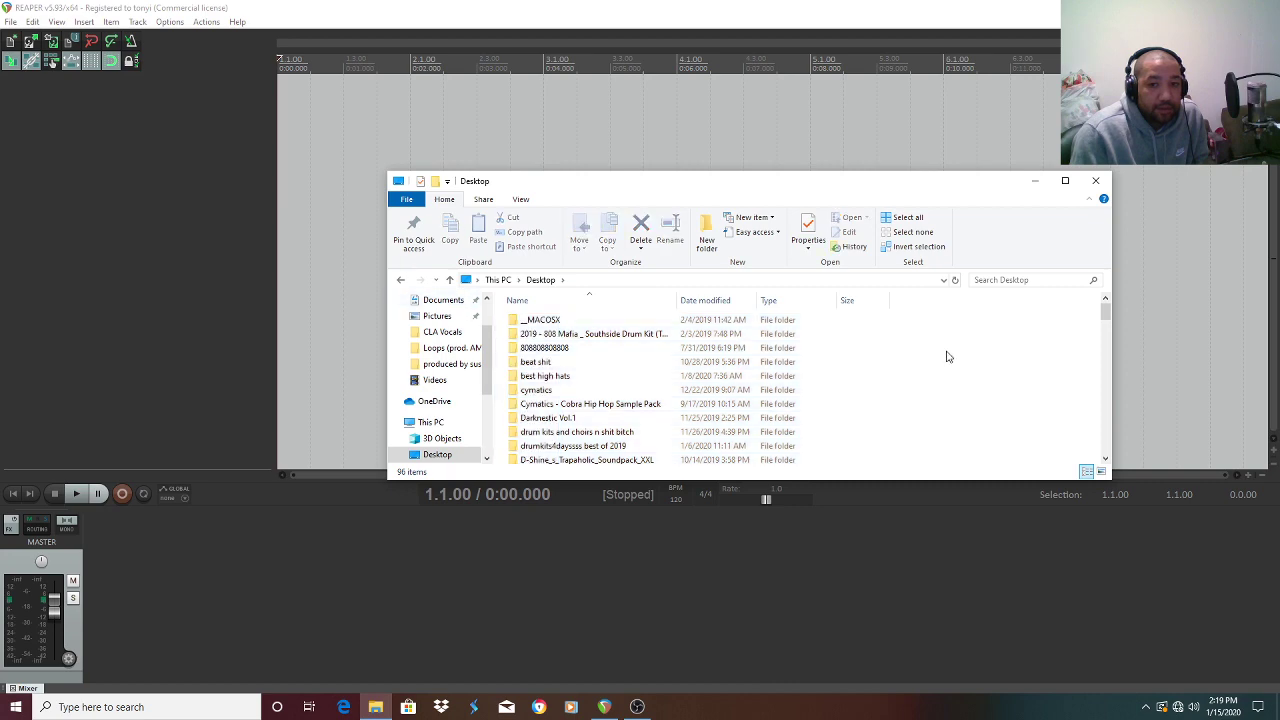
{"action": "scroll", "coordinate": [948, 357], "scroll_direction": "down", "scroll_amount": 10}
{"action": "scroll", "coordinate": [948, 357], "scroll_direction": "down", "scroll_amount": 2}
{"action": "scroll", "coordinate": [948, 357], "scroll_direction": "up", "scroll_amount": 1}
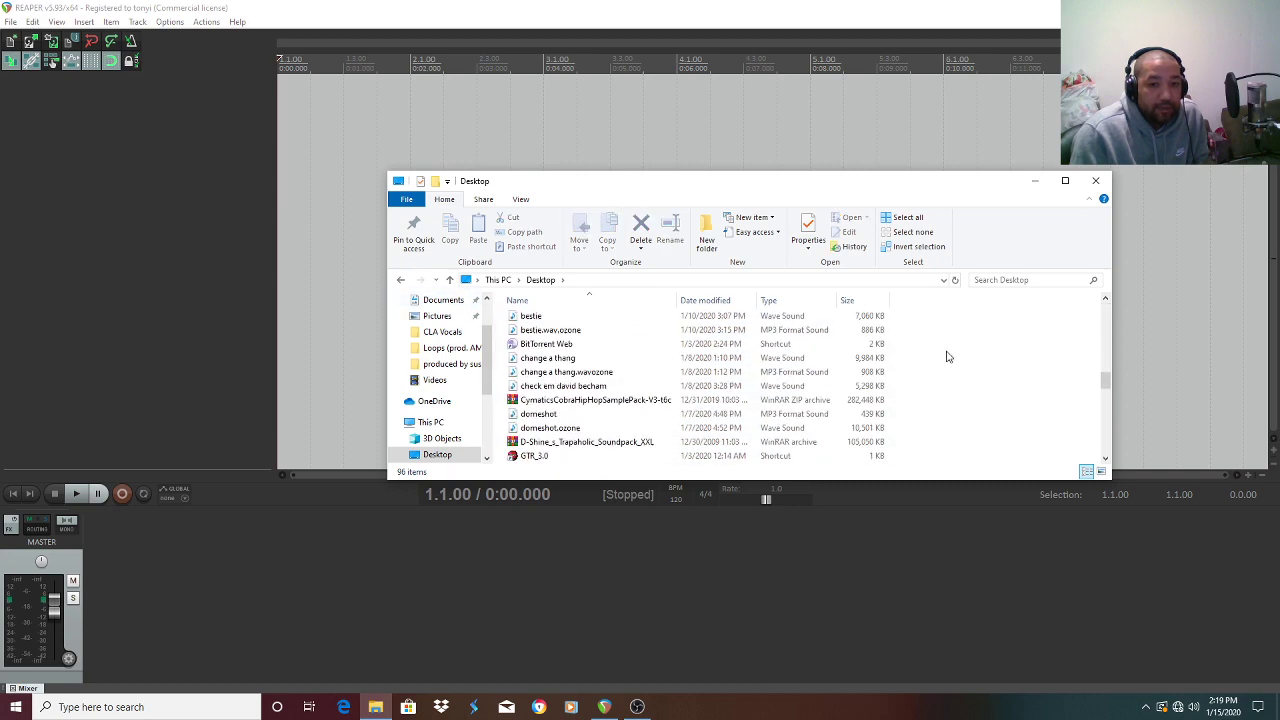
{"action": "scroll", "coordinate": [570, 362], "scroll_direction": "down", "scroll_amount": 2}
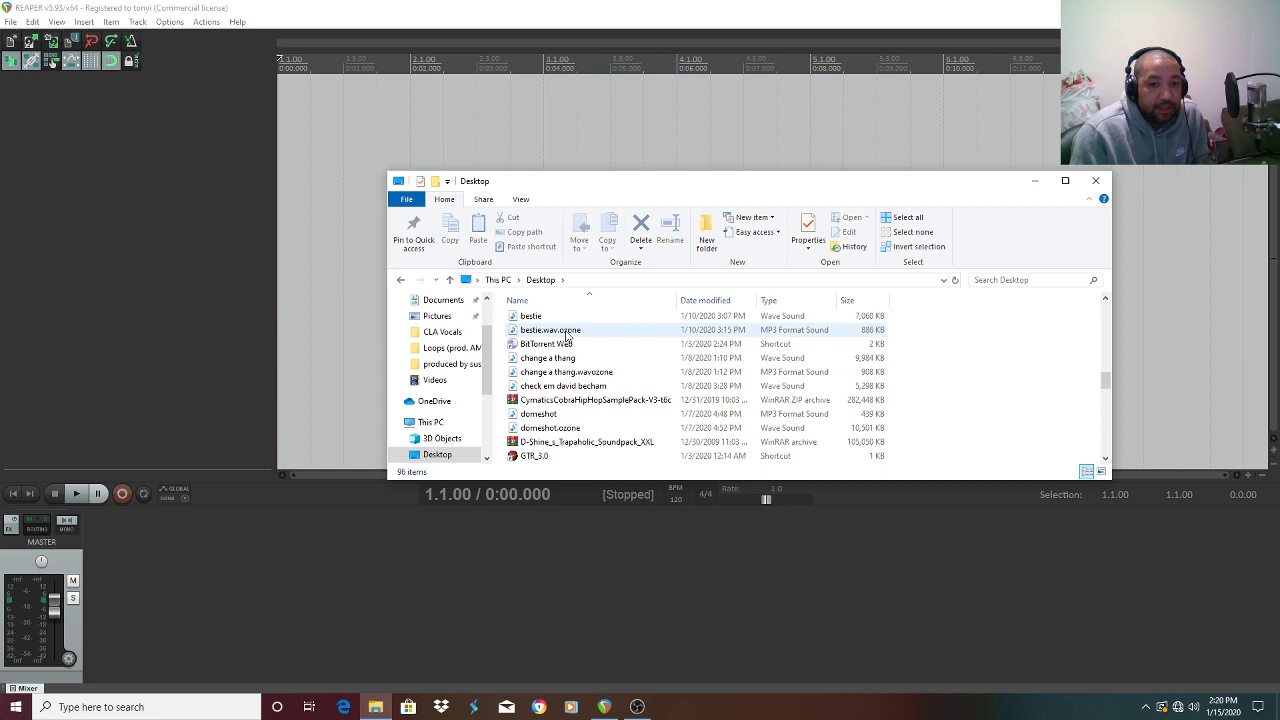
{"action": "scroll", "coordinate": [567, 346], "scroll_direction": "down", "scroll_amount": 5}
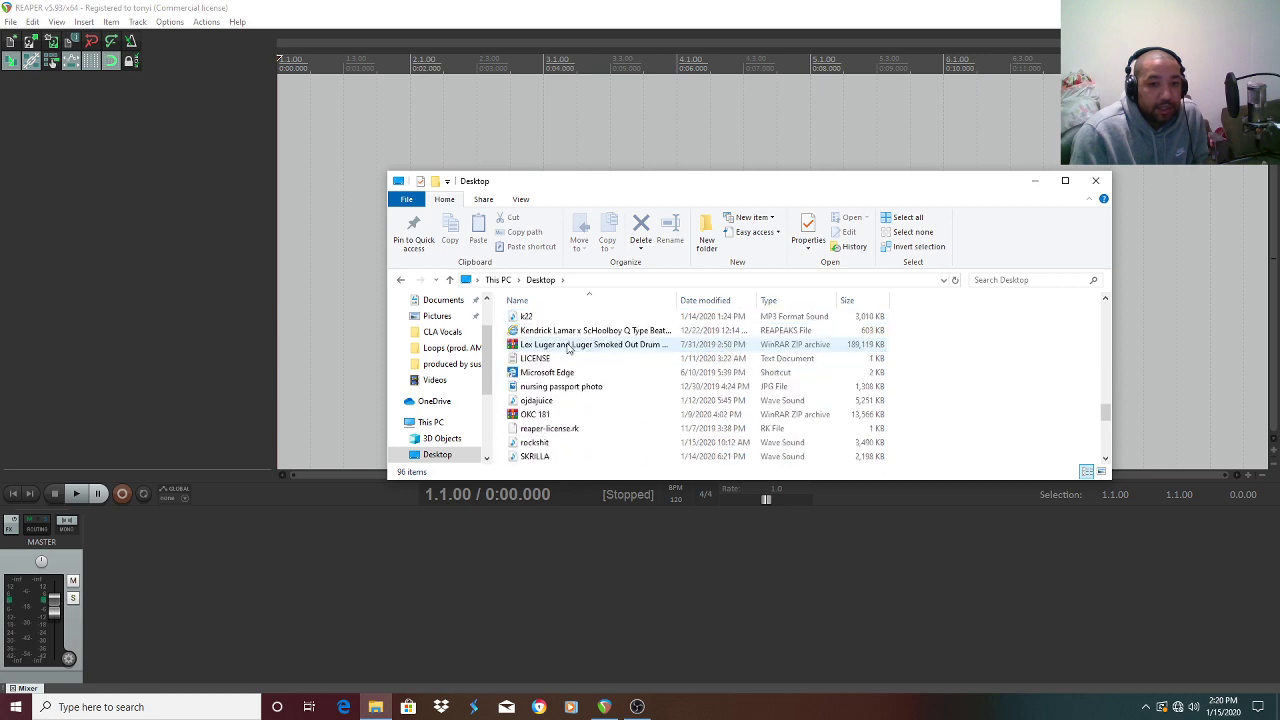
{"action": "scroll", "coordinate": [567, 340], "scroll_direction": "up", "scroll_amount": 1}
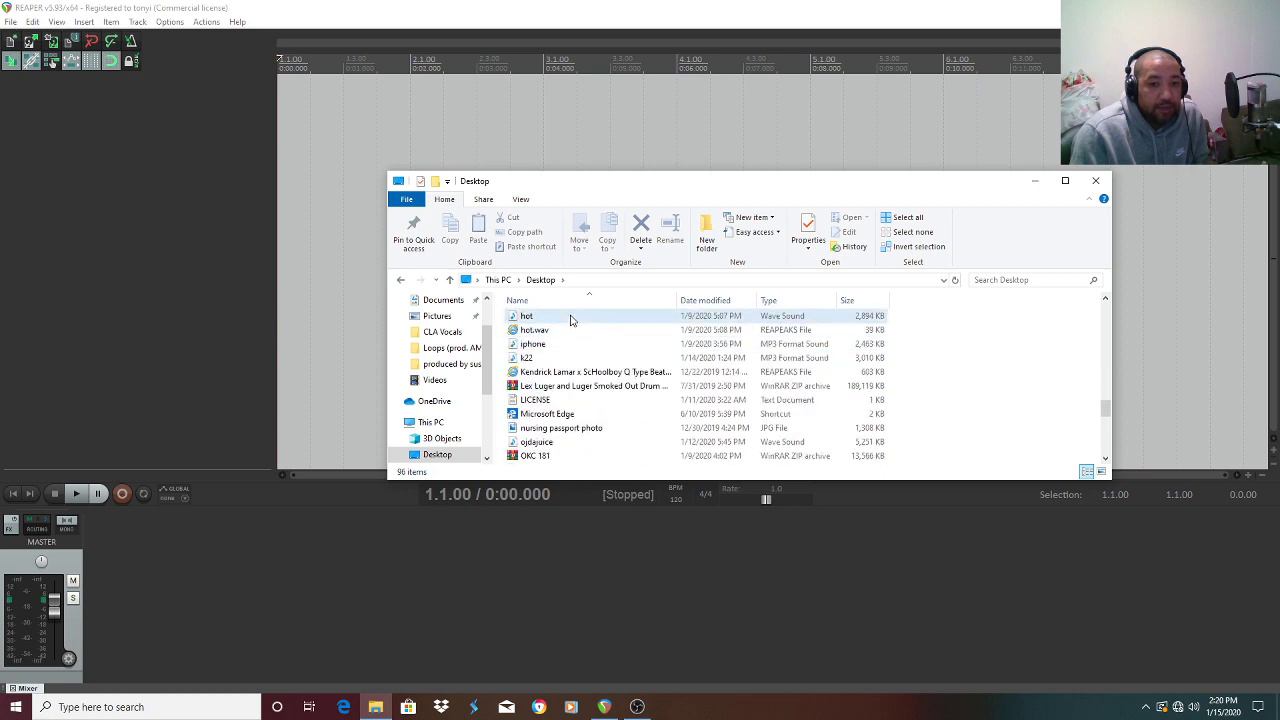
{"action": "left_click_drag", "start_coordinate": [571, 320], "coordinate": [366, 154]}
{"action": "left_click", "coordinate": [1008, 372]}
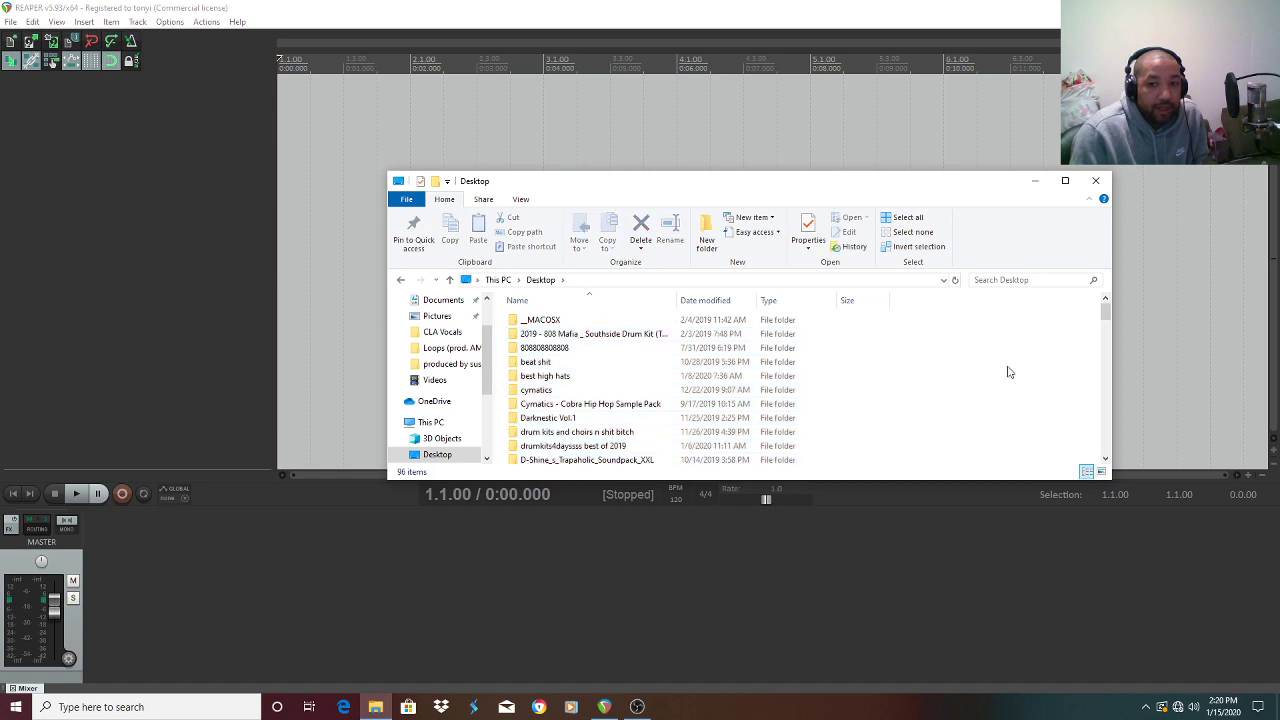
{"action": "scroll", "coordinate": [1008, 372], "scroll_direction": "down", "scroll_amount": 18}
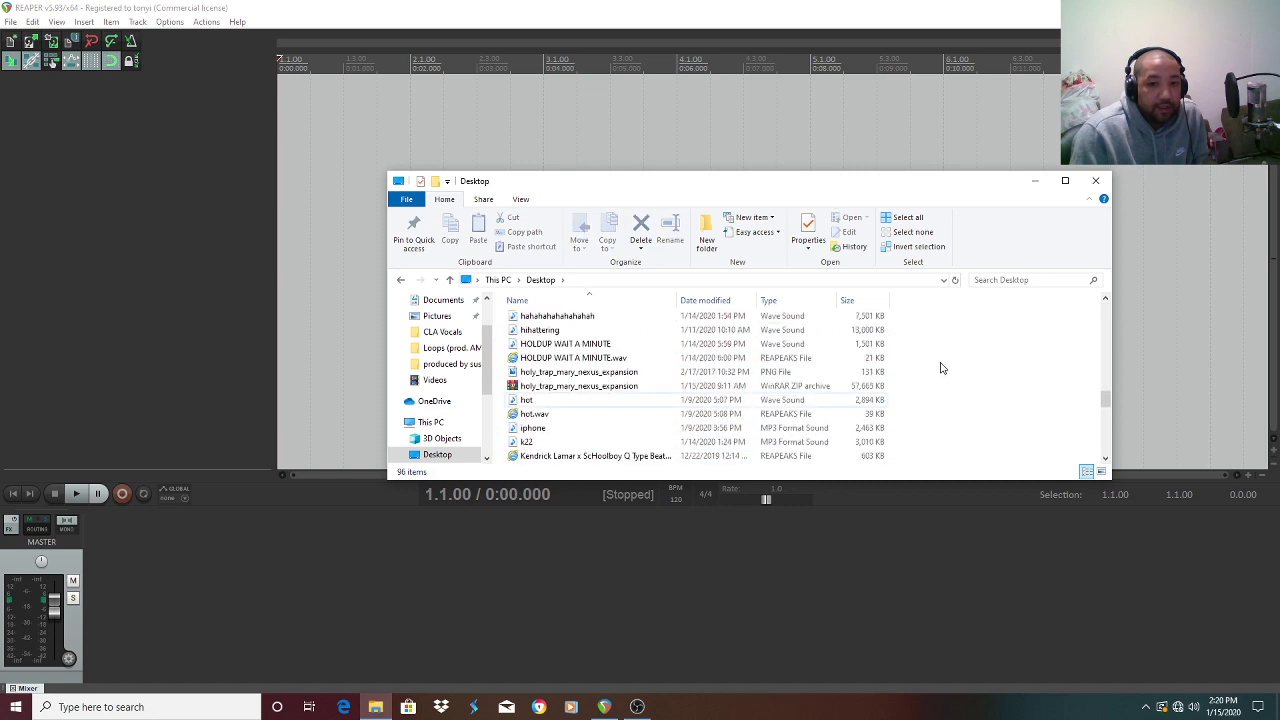
Step: Drag the 'hot' beat file into REAPER and play it back briefly
{"action": "left_click_drag", "start_coordinate": [527, 400], "coordinate": [285, 123]}
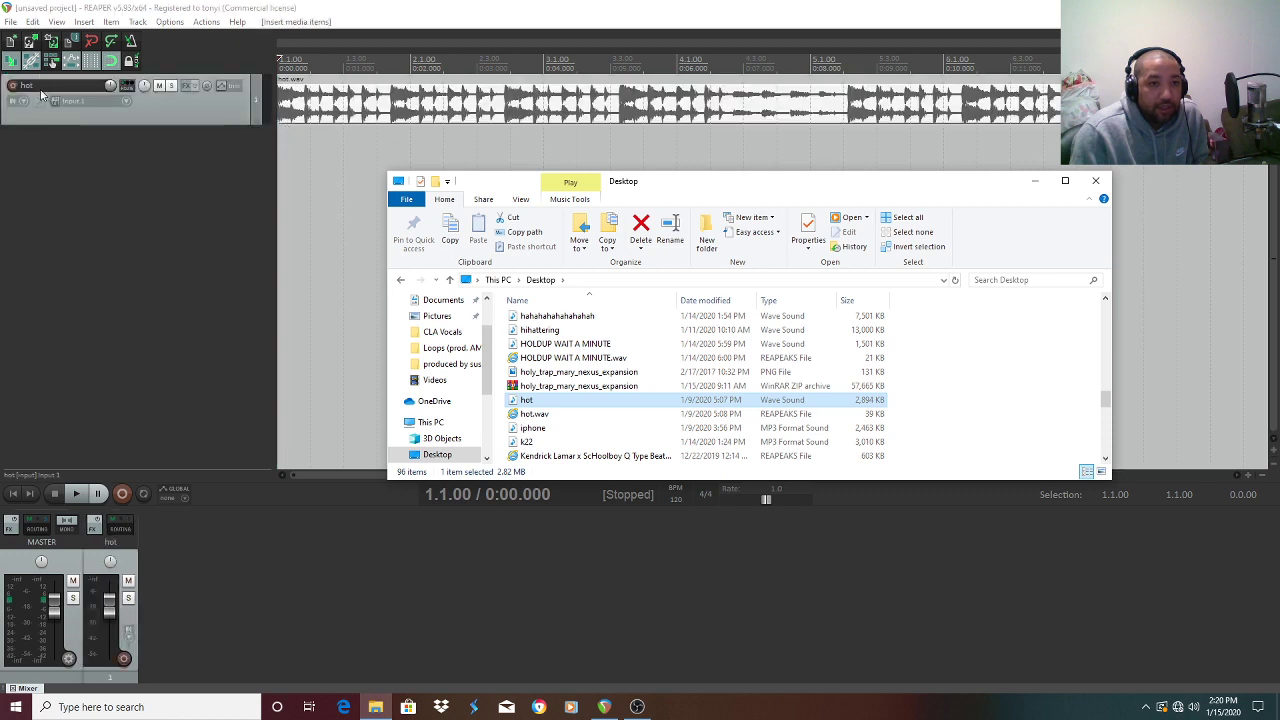
{"action": "left_click", "coordinate": [80, 485]}
{"action": "left_click", "coordinate": [76, 493]}
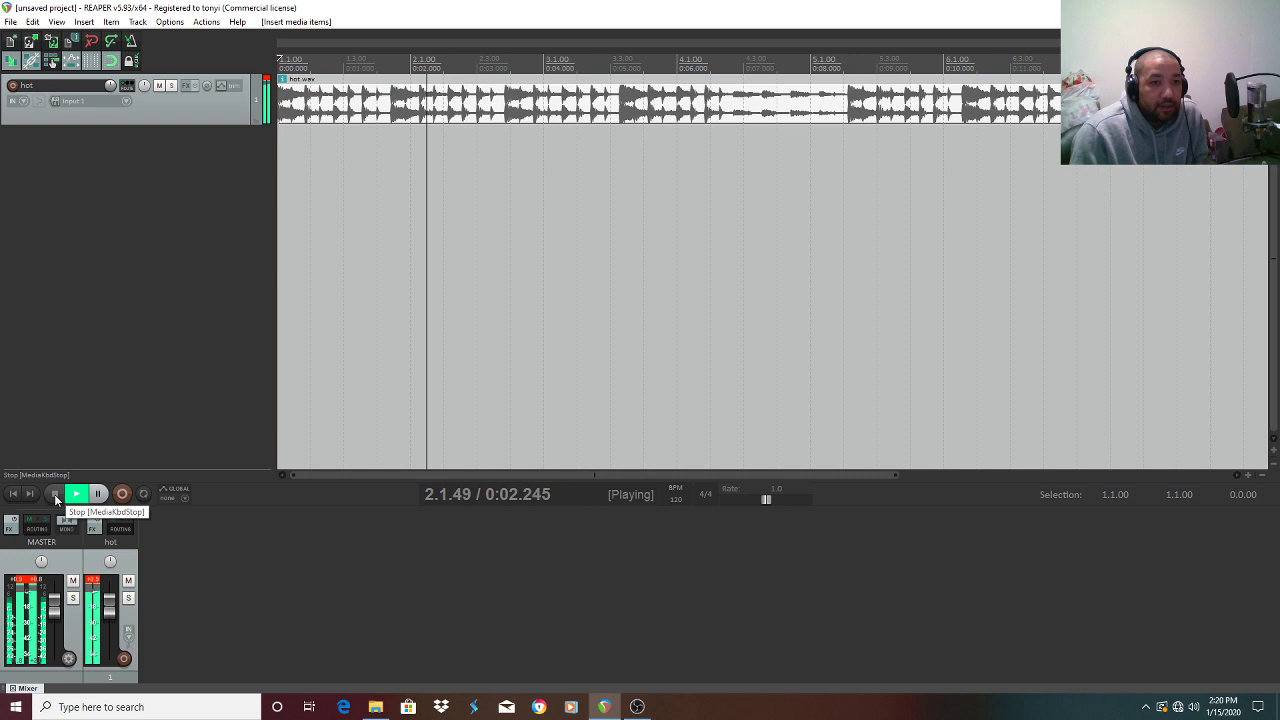
{"action": "left_click", "coordinate": [55, 494]}
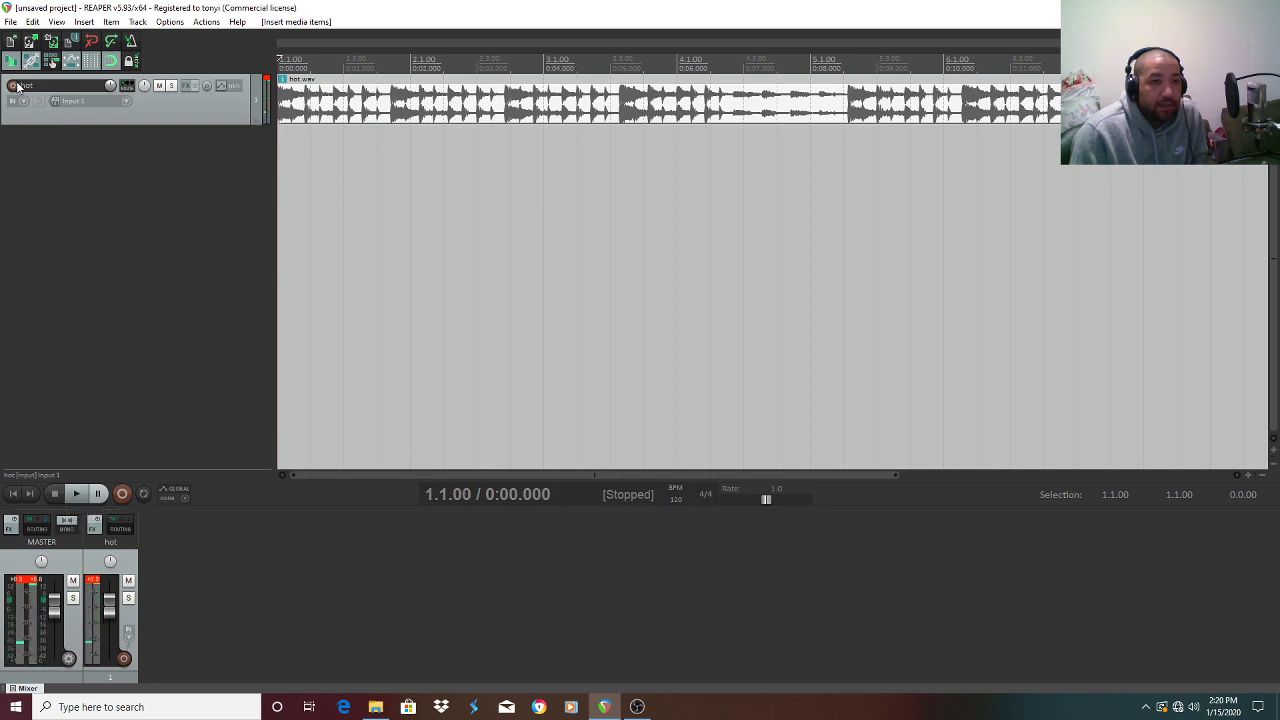
Step: Insert a new empty track below hot and arm it for recording
{"action": "left_click", "coordinate": [137, 22]}
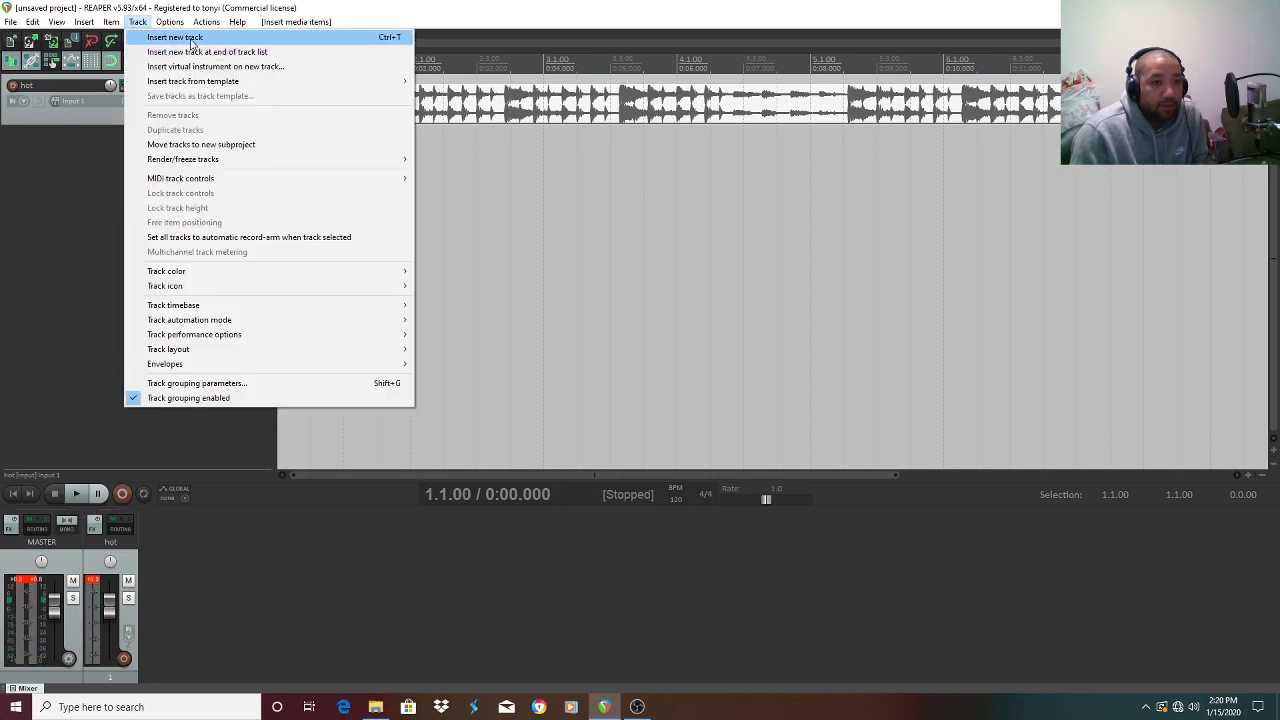
{"action": "left_click", "coordinate": [190, 40]}
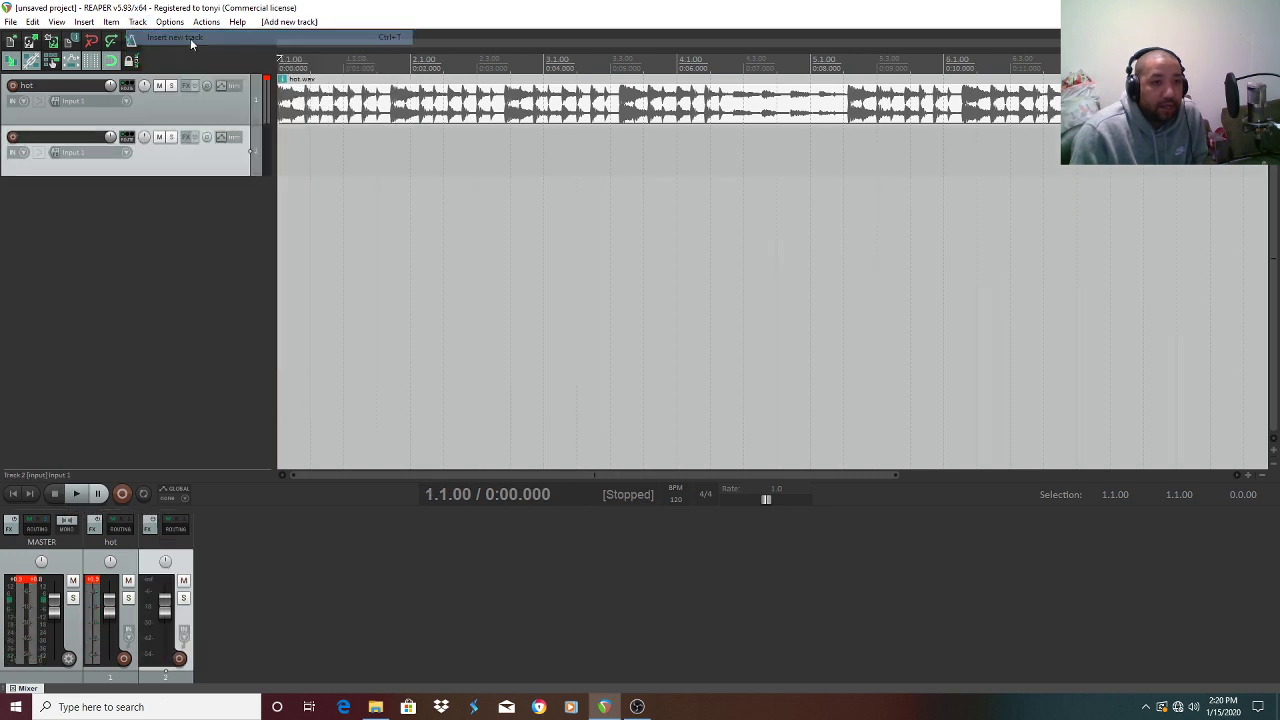
{"action": "left_click", "coordinate": [12, 138]}
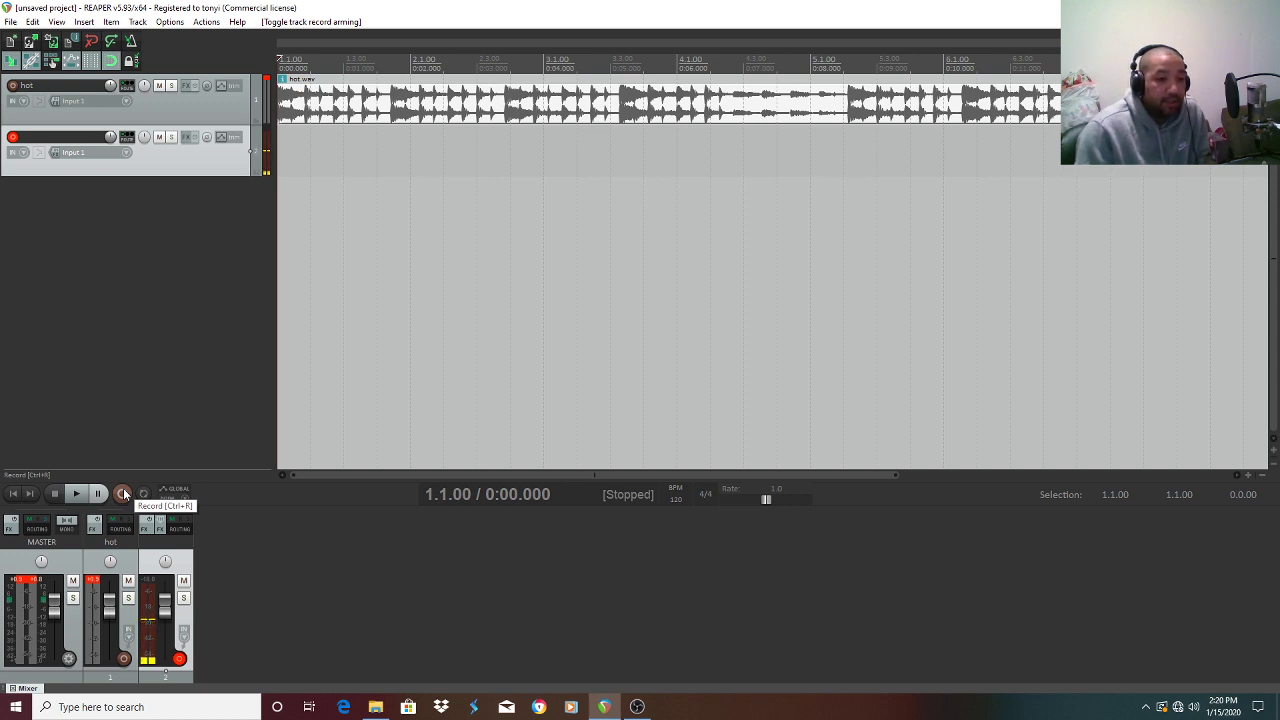
Step: Record a vocal take on track 2 and keep it as 02-200115_1420.wav
{"action": "left_click", "coordinate": [123, 493]}
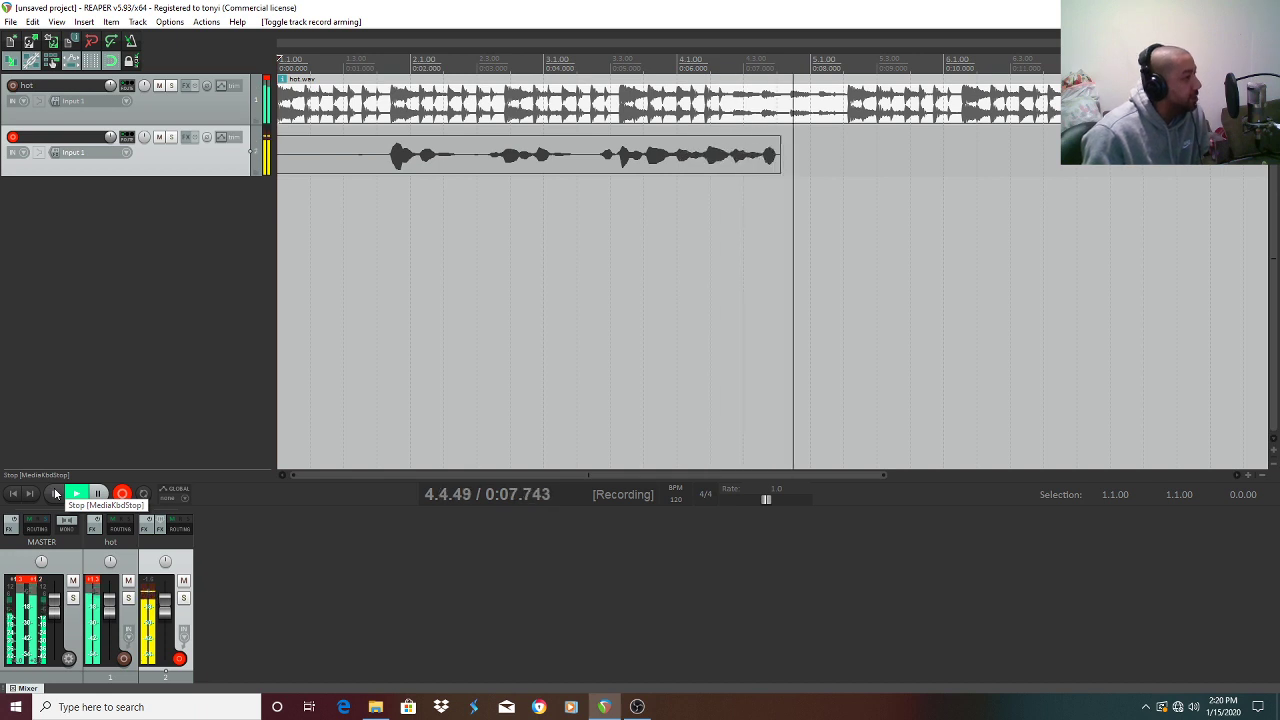
{"action": "left_click", "coordinate": [55, 493]}
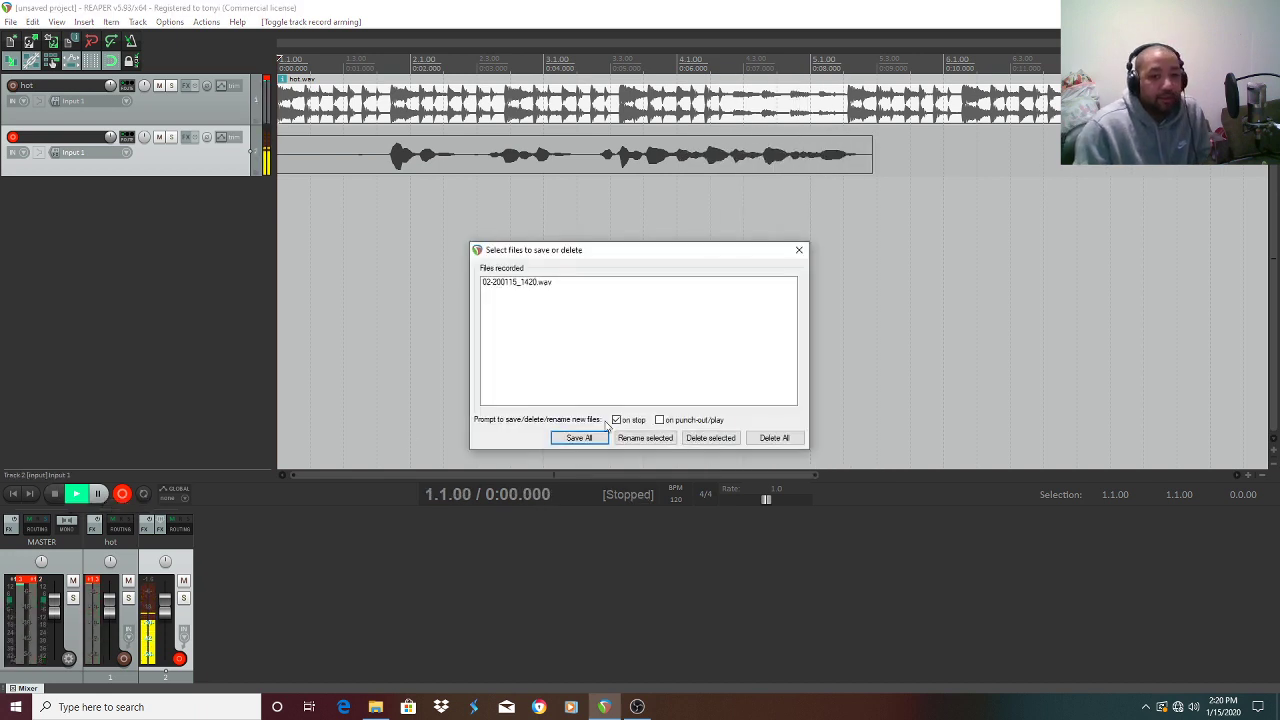
{"action": "left_click", "coordinate": [574, 437]}
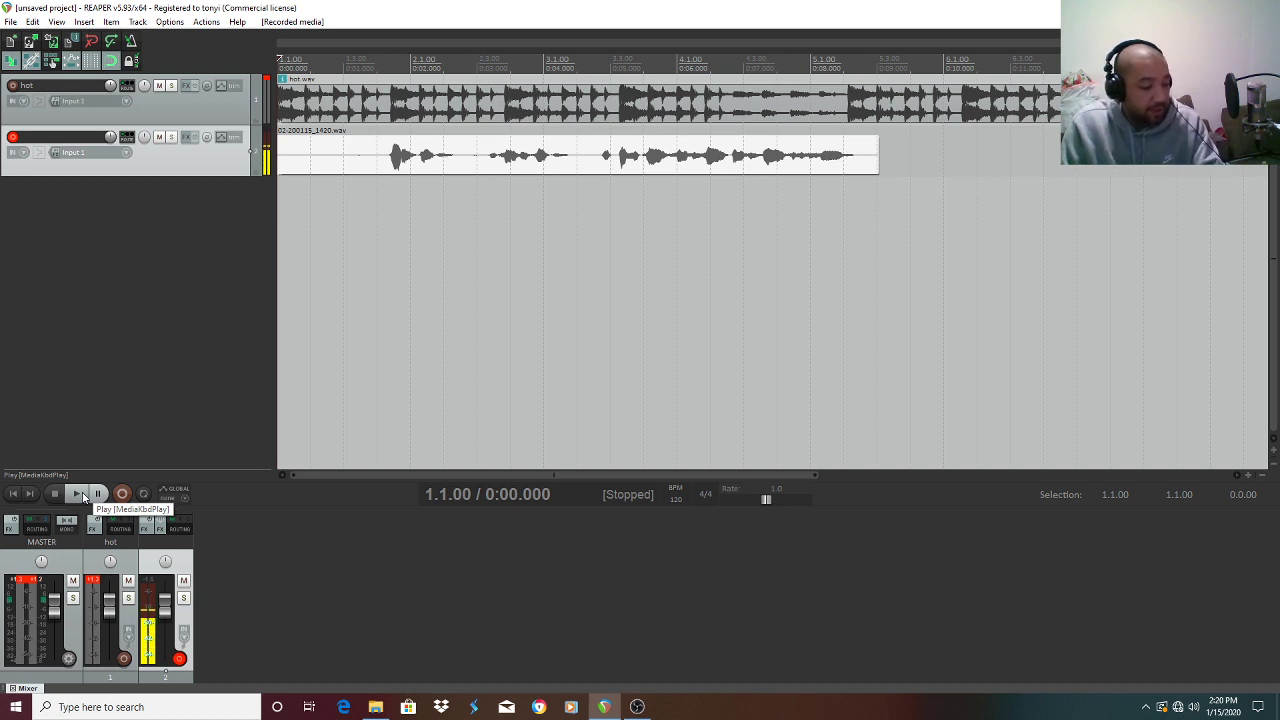
Step: Play the beat together with the new vocal take, then disarm track 2
{"action": "left_click", "coordinate": [82, 495]}
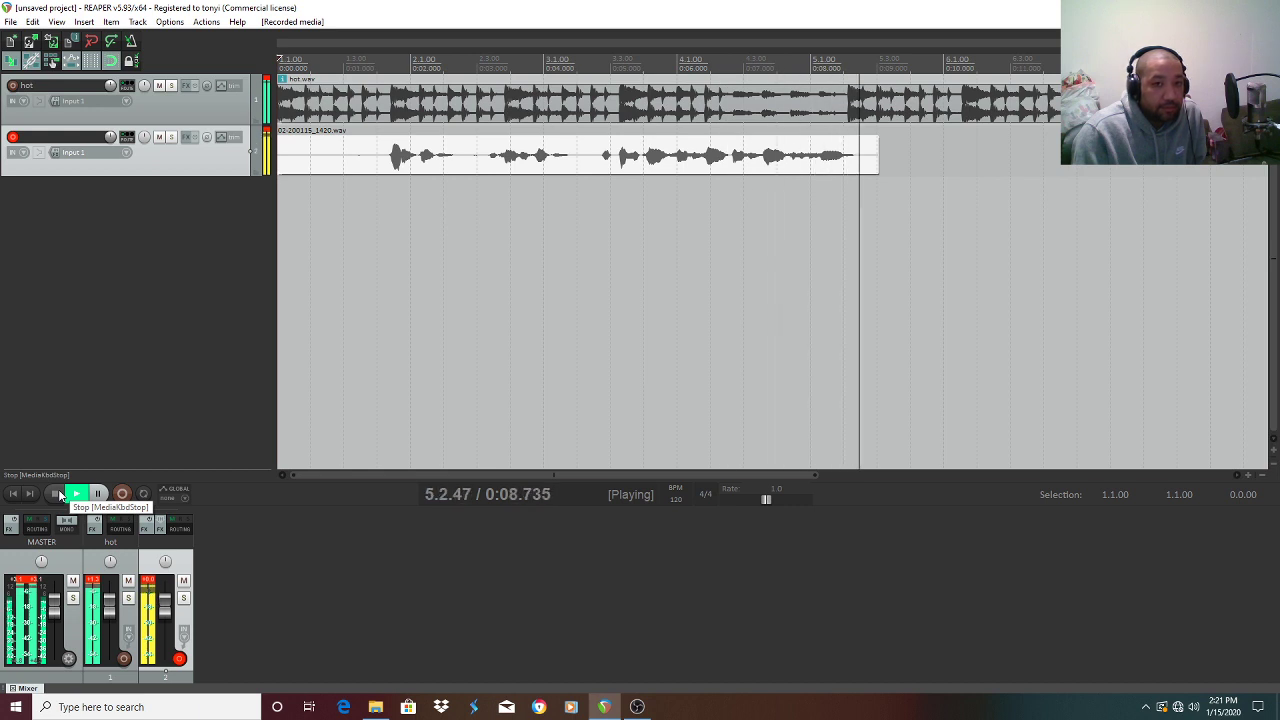
{"action": "left_click", "coordinate": [57, 493]}
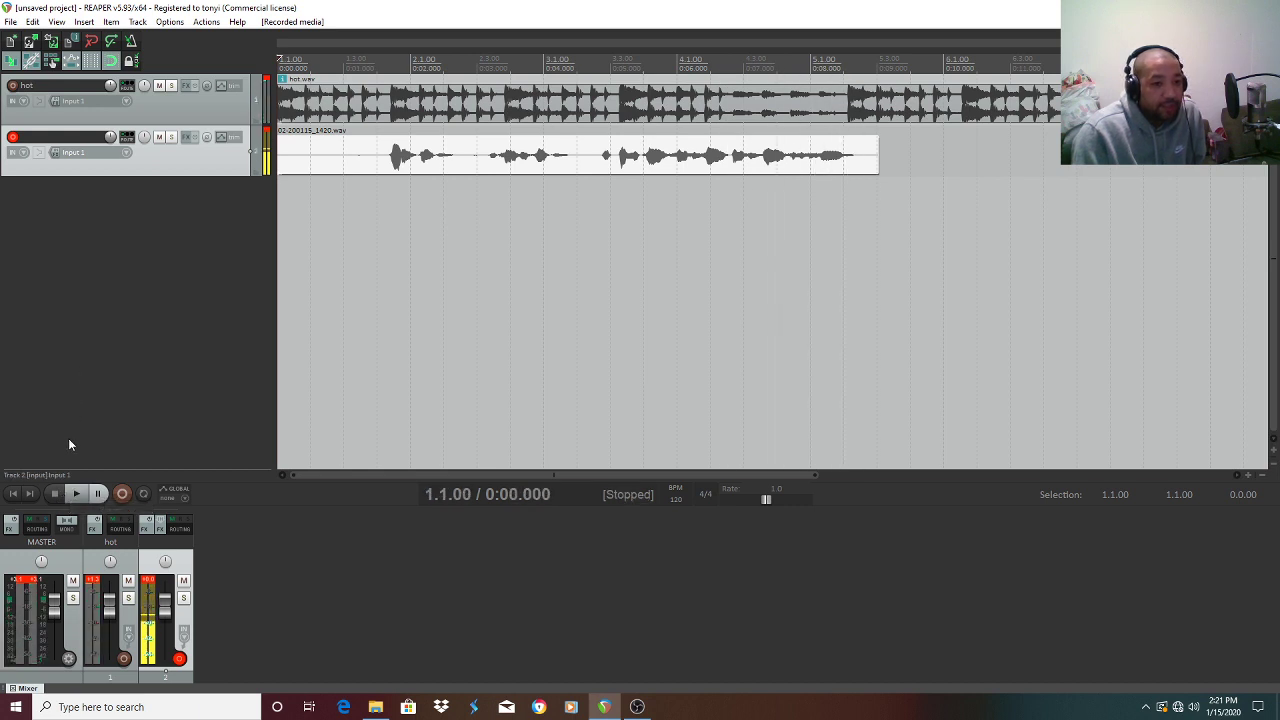
{"action": "left_click", "coordinate": [12, 137]}
Step: Insert a third track, arm it, and start recording a second vocal take
{"action": "left_click", "coordinate": [137, 21]}
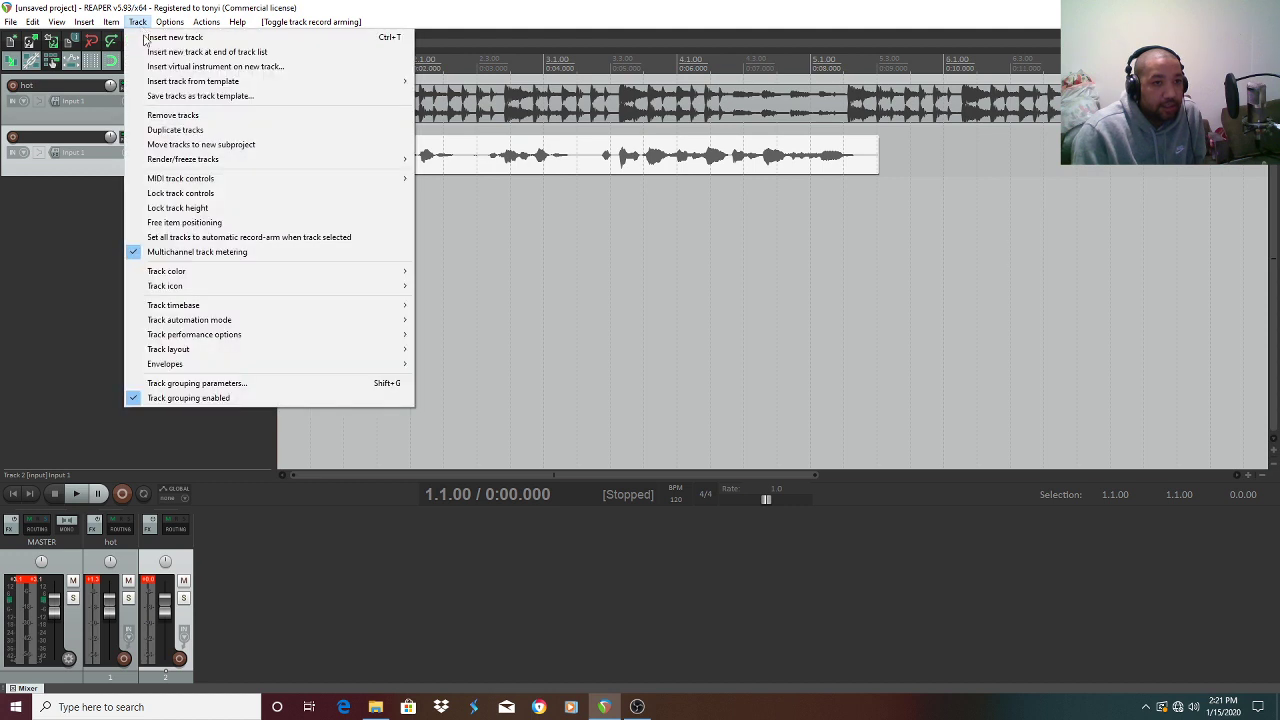
{"action": "left_click", "coordinate": [157, 44]}
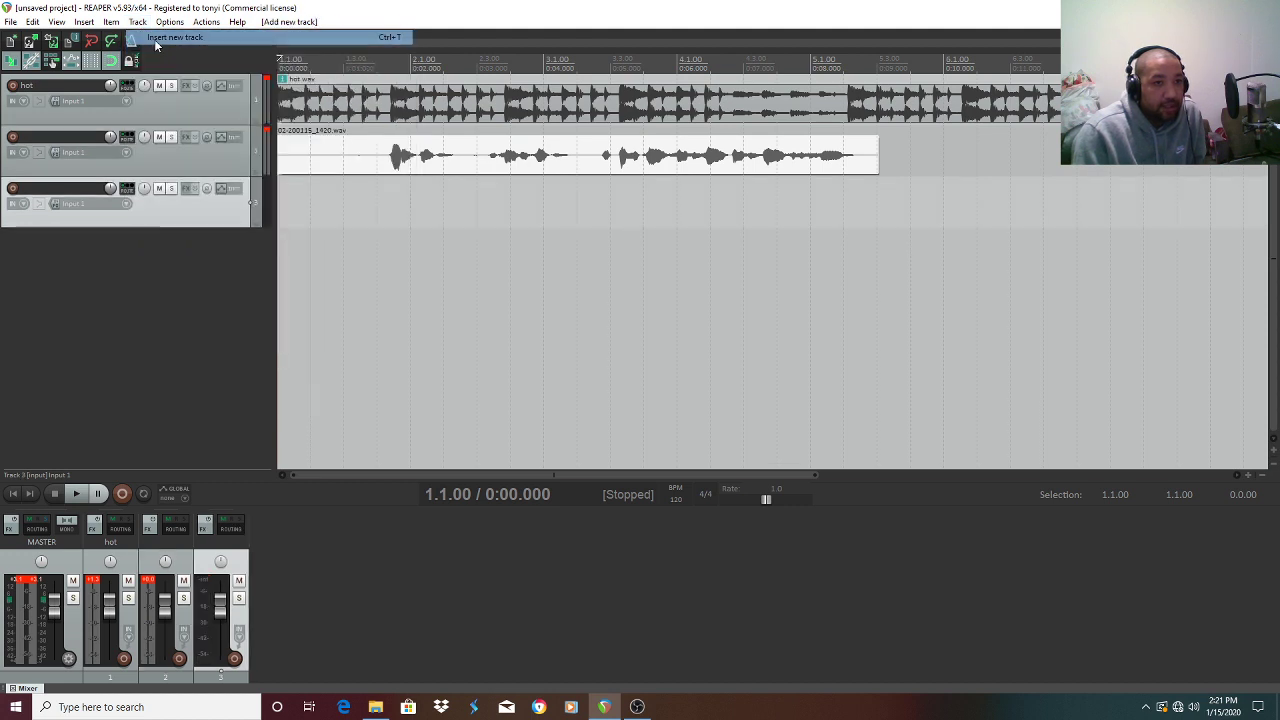
{"action": "left_click", "coordinate": [12, 188]}
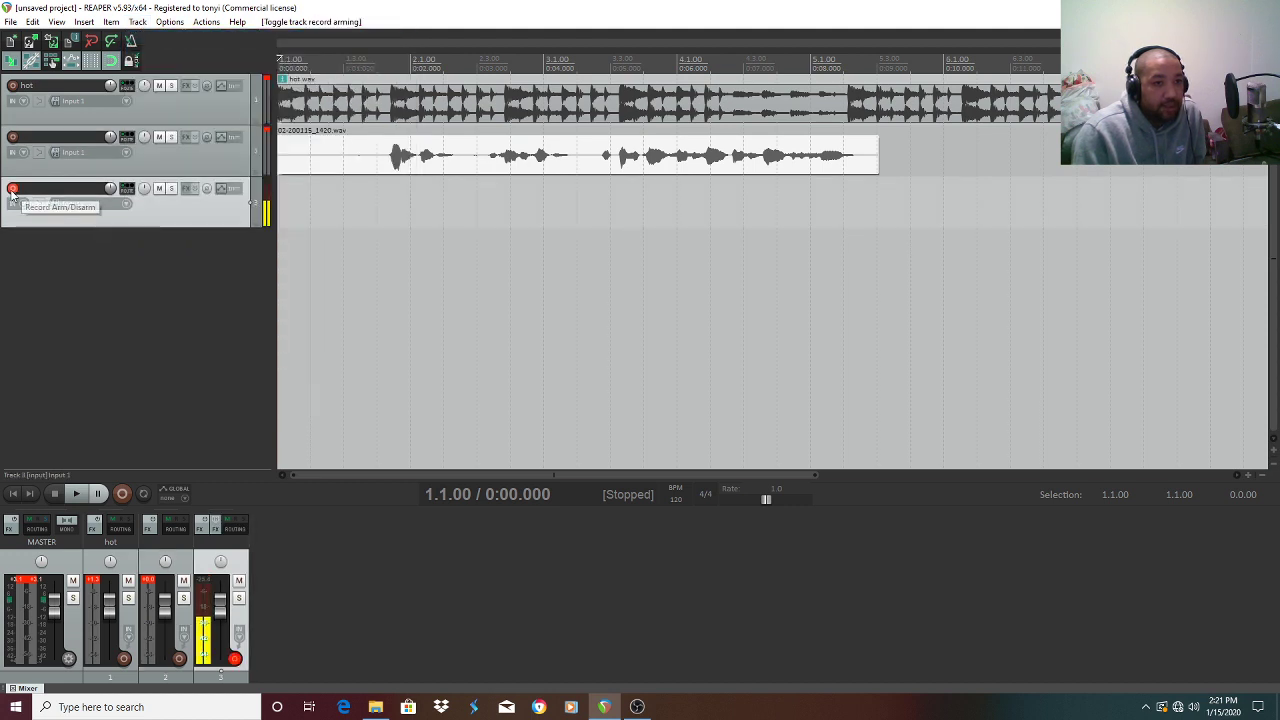
{"action": "left_click", "coordinate": [122, 493]}
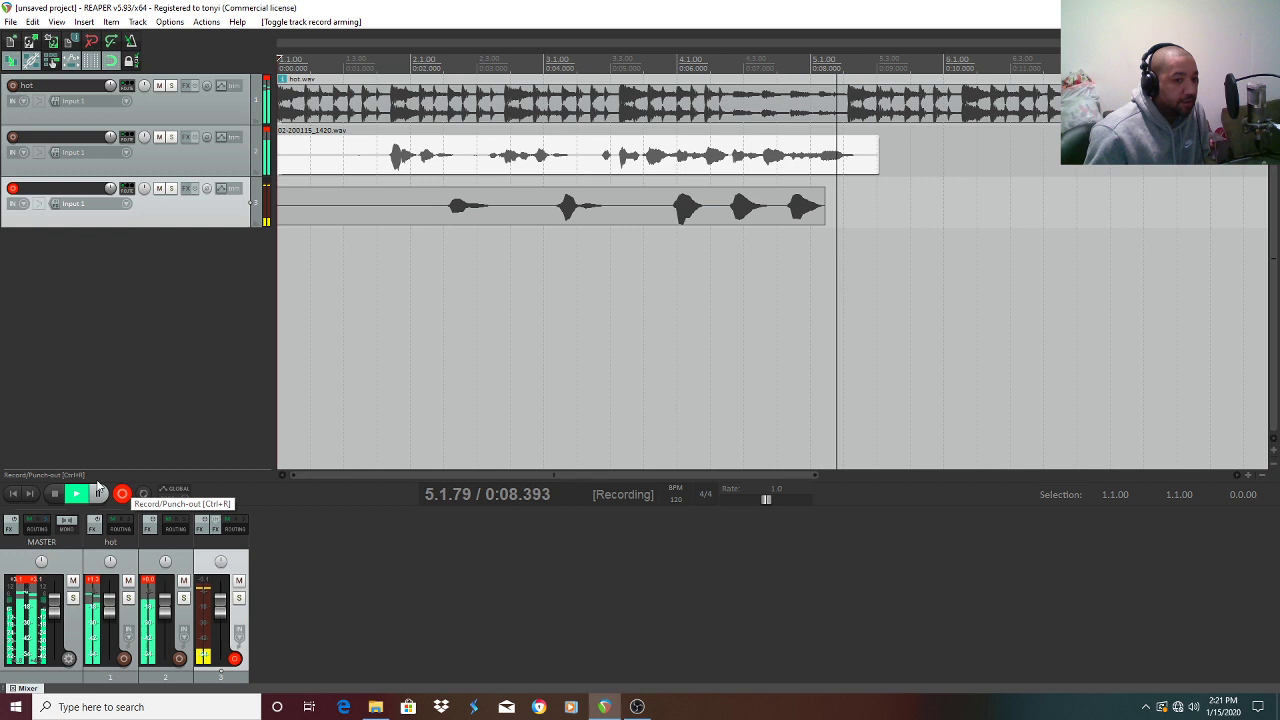
Step: Stop recording, keep 03-200115_1421.wav, and pan track 3 left and track 2 18% right
{"action": "key", "text": "space"}
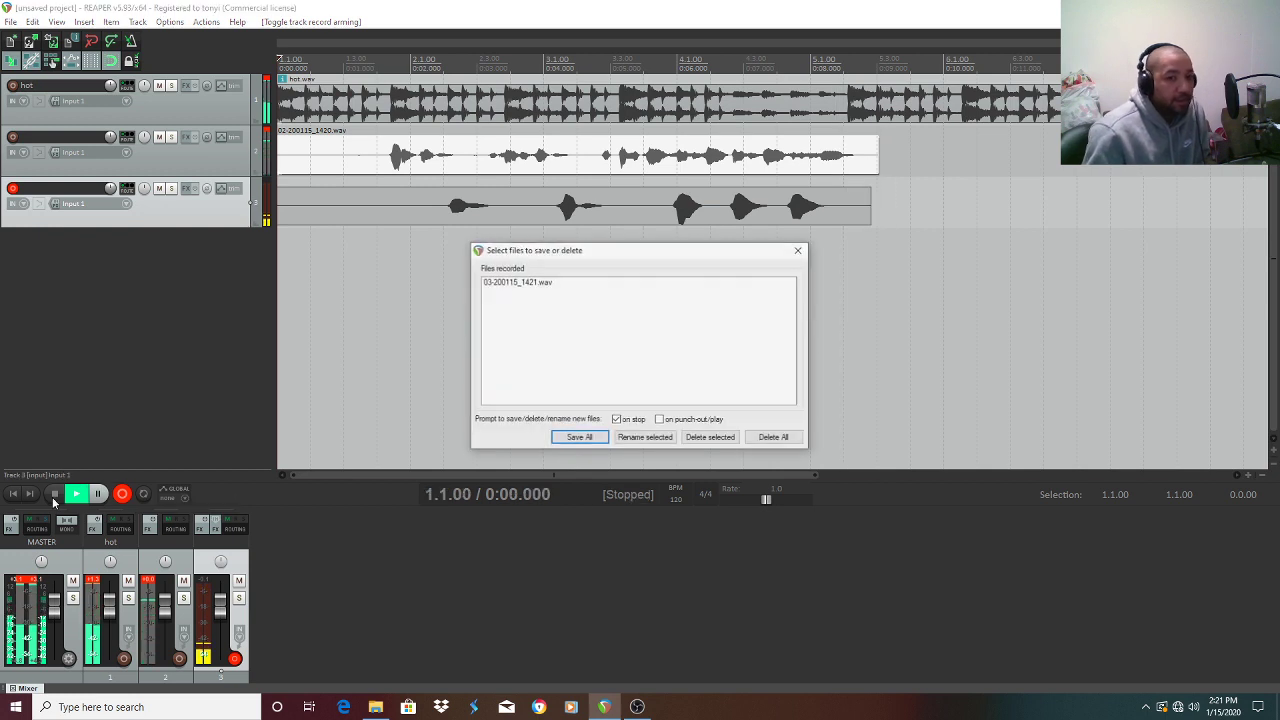
{"action": "left_click", "coordinate": [579, 438]}
{"action": "left_click_drag", "start_coordinate": [145, 193], "coordinate": [145, 200]}
{"action": "left_click_drag", "start_coordinate": [144, 136], "coordinate": [110, 145]}
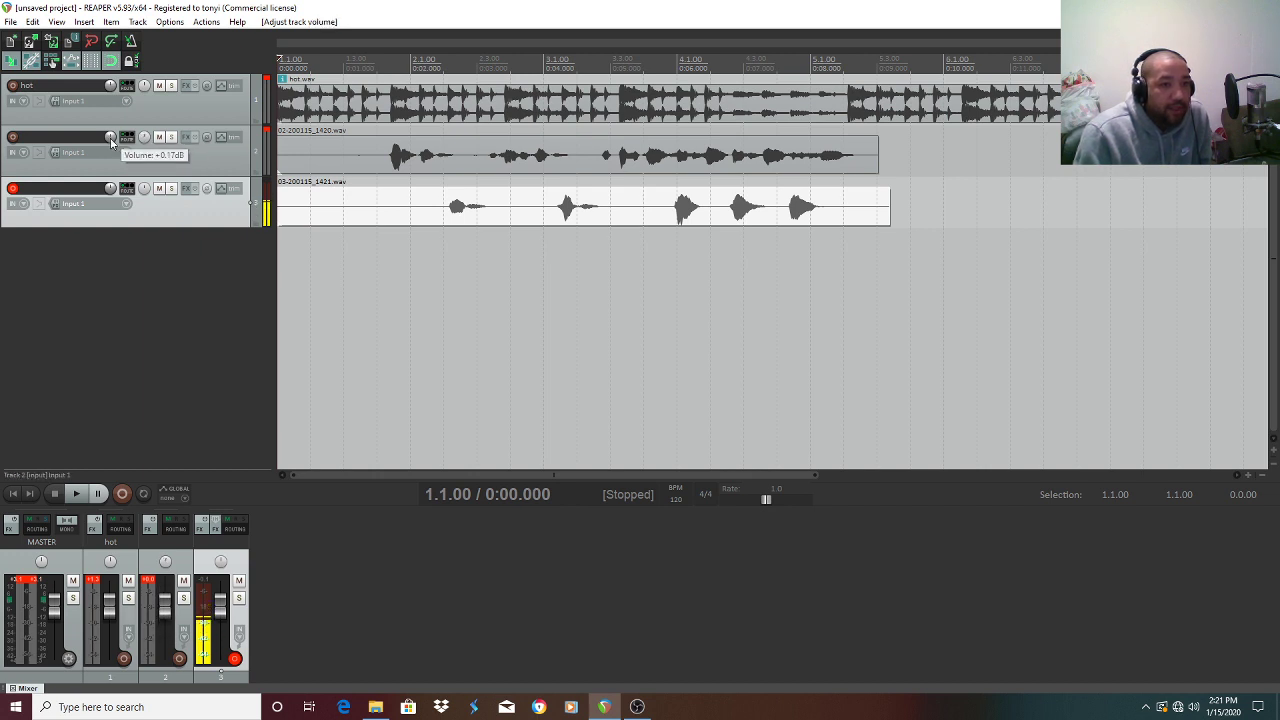
Step: Add the VST LAxLimit2 (x86) limiter to track 2's FX chain, then close its windows
{"action": "left_click", "coordinate": [195, 140]}
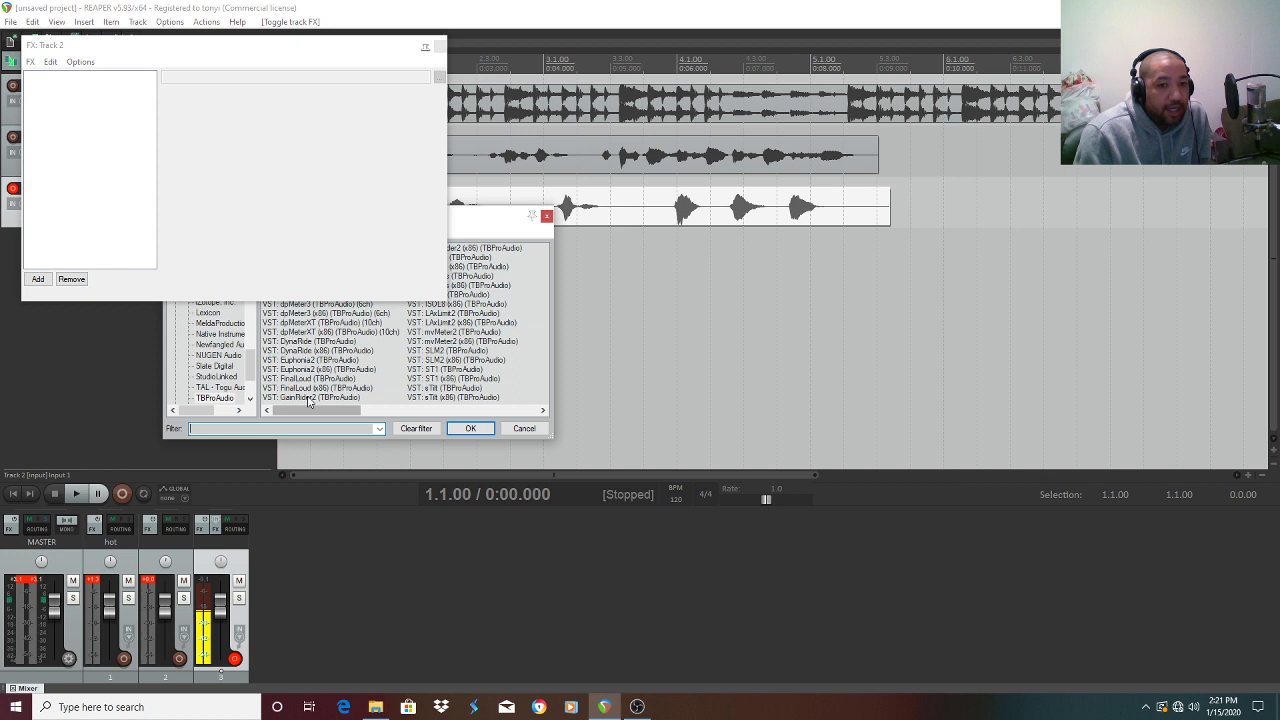
{"action": "left_click", "coordinate": [453, 332]}
{"action": "left_click", "coordinate": [458, 323]}
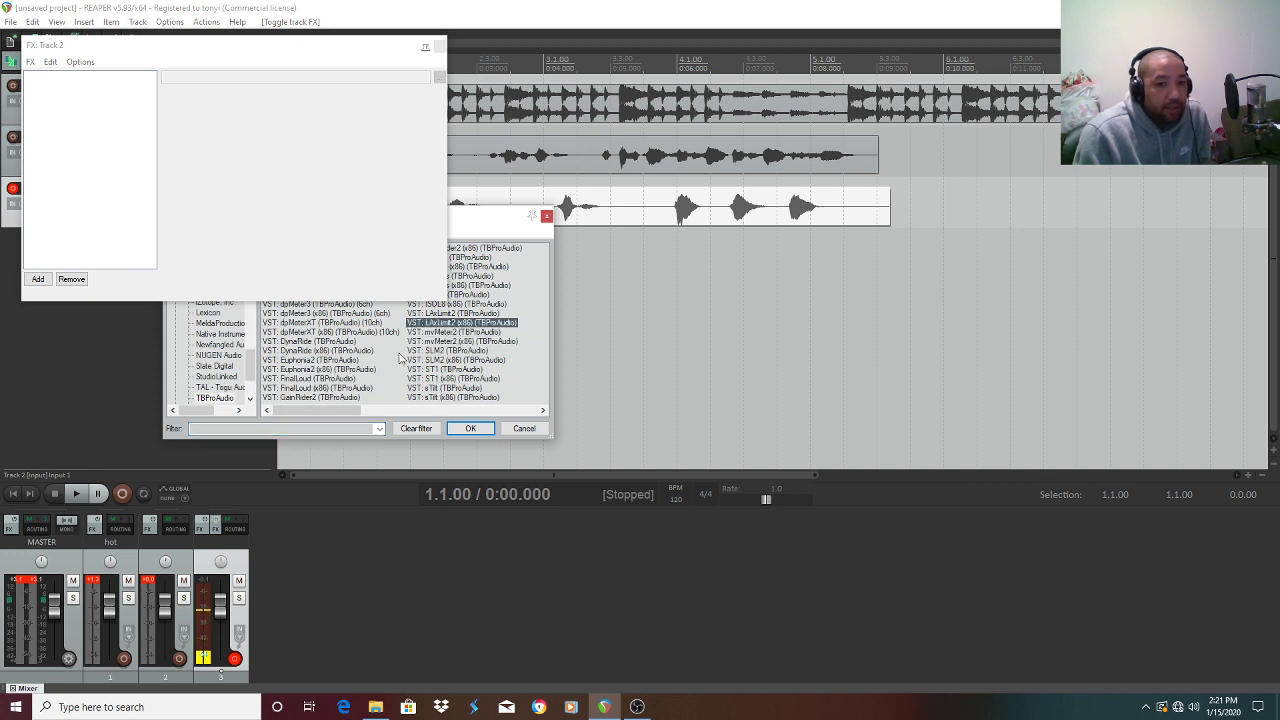
{"action": "left_click", "coordinate": [460, 430]}
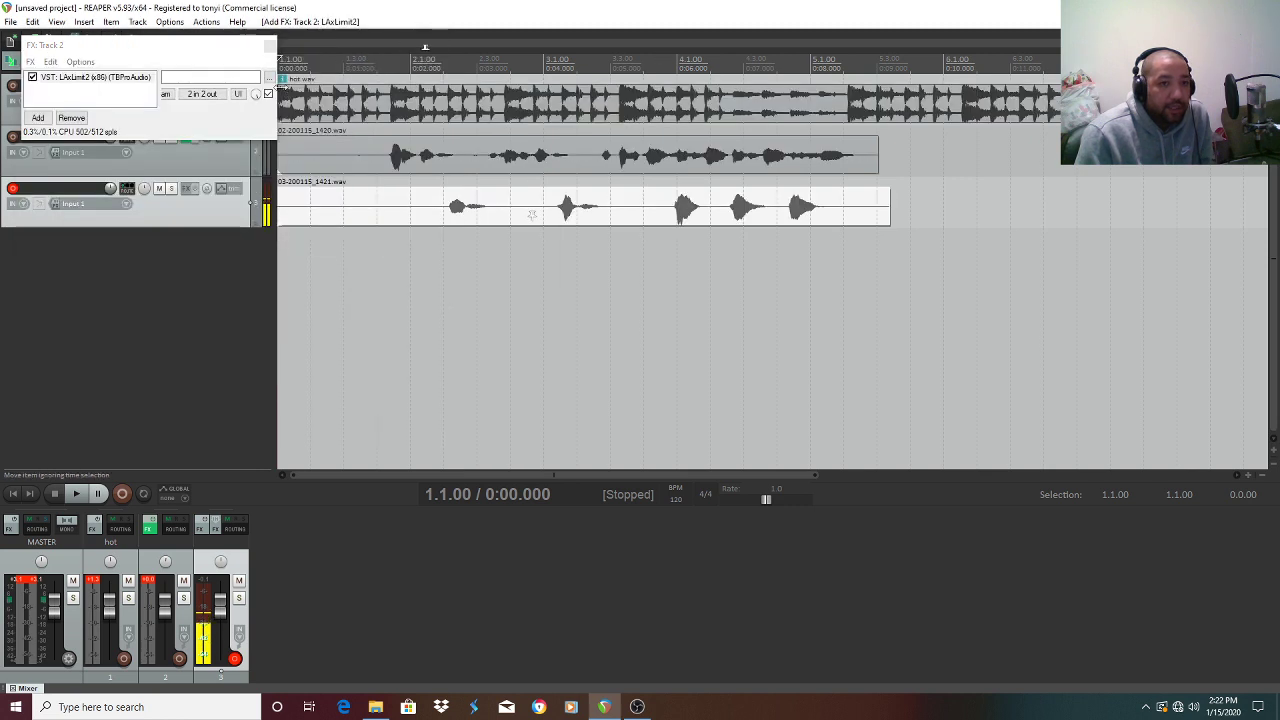
{"action": "left_click_drag", "start_coordinate": [116, 52], "coordinate": [407, 89]}
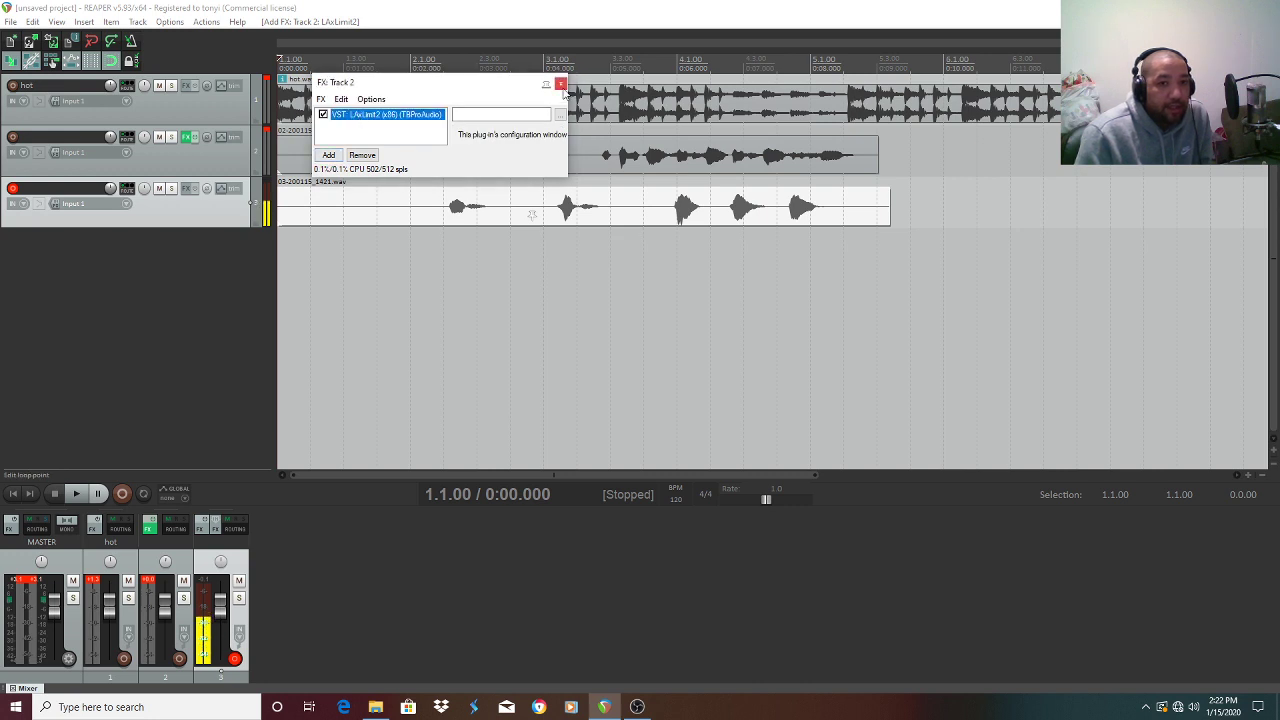
{"action": "left_click", "coordinate": [561, 83]}
{"action": "left_click", "coordinate": [190, 137]}
{"action": "left_click", "coordinate": [561, 84]}
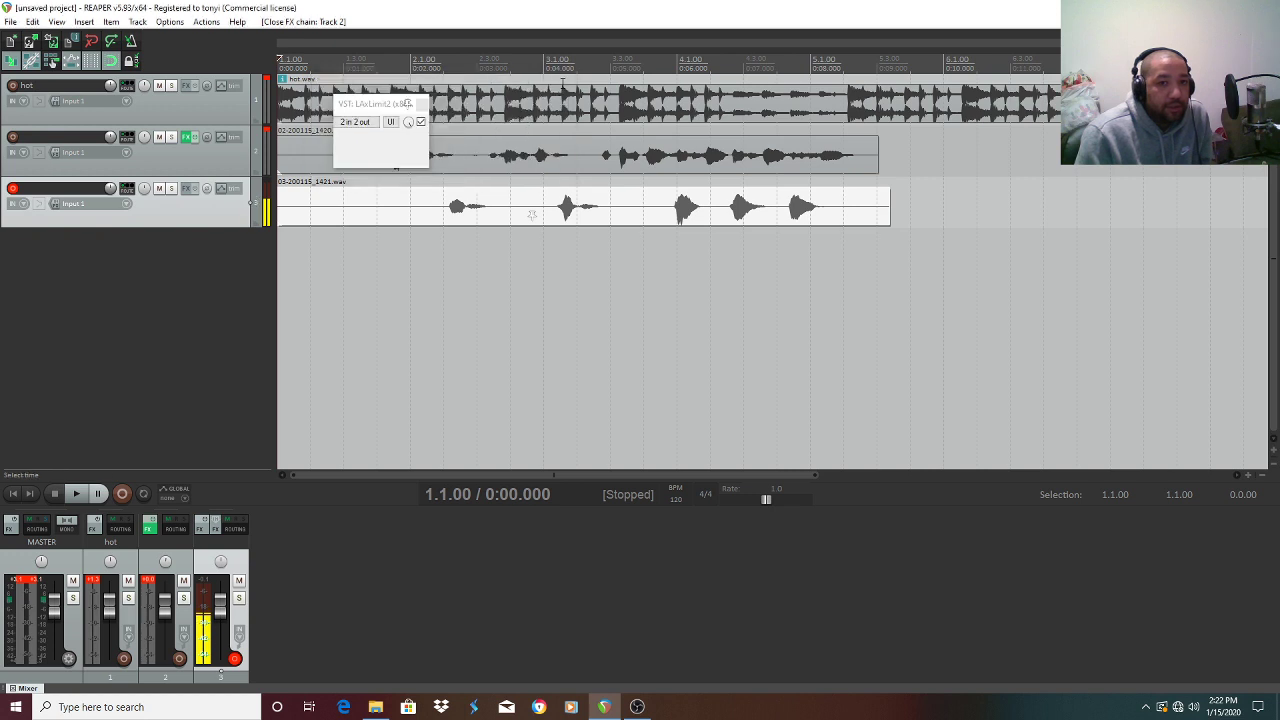
{"action": "left_click", "coordinate": [422, 106]}
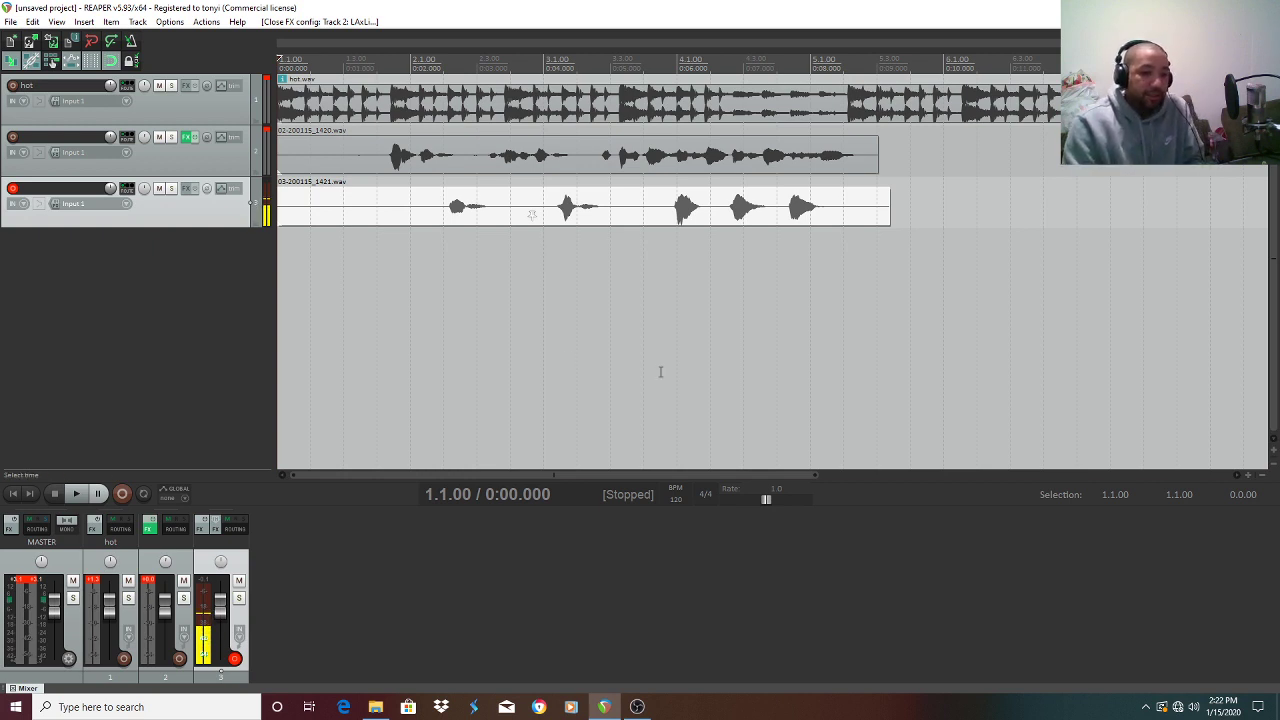
Step: Compare playback with track 2's limiter bypassed and lower track 3's volume to about -4.4dB
{"action": "left_click", "coordinate": [78, 494]}
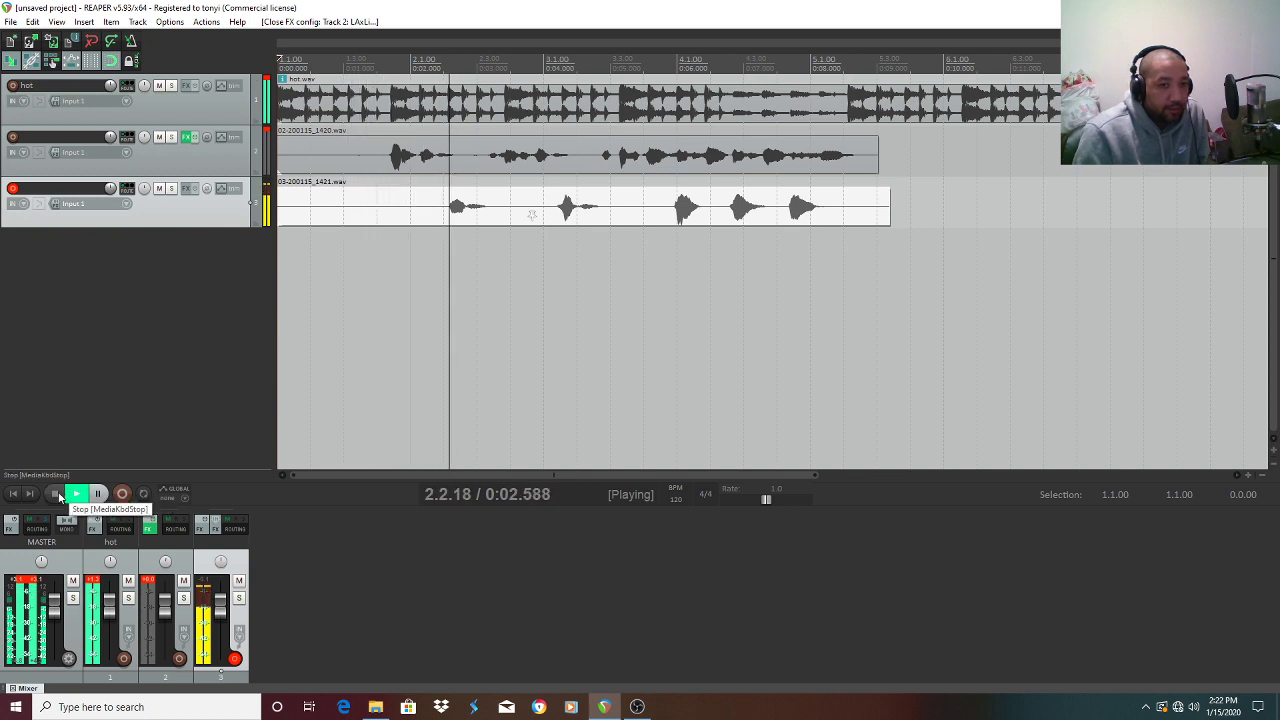
{"action": "key", "text": "b"}
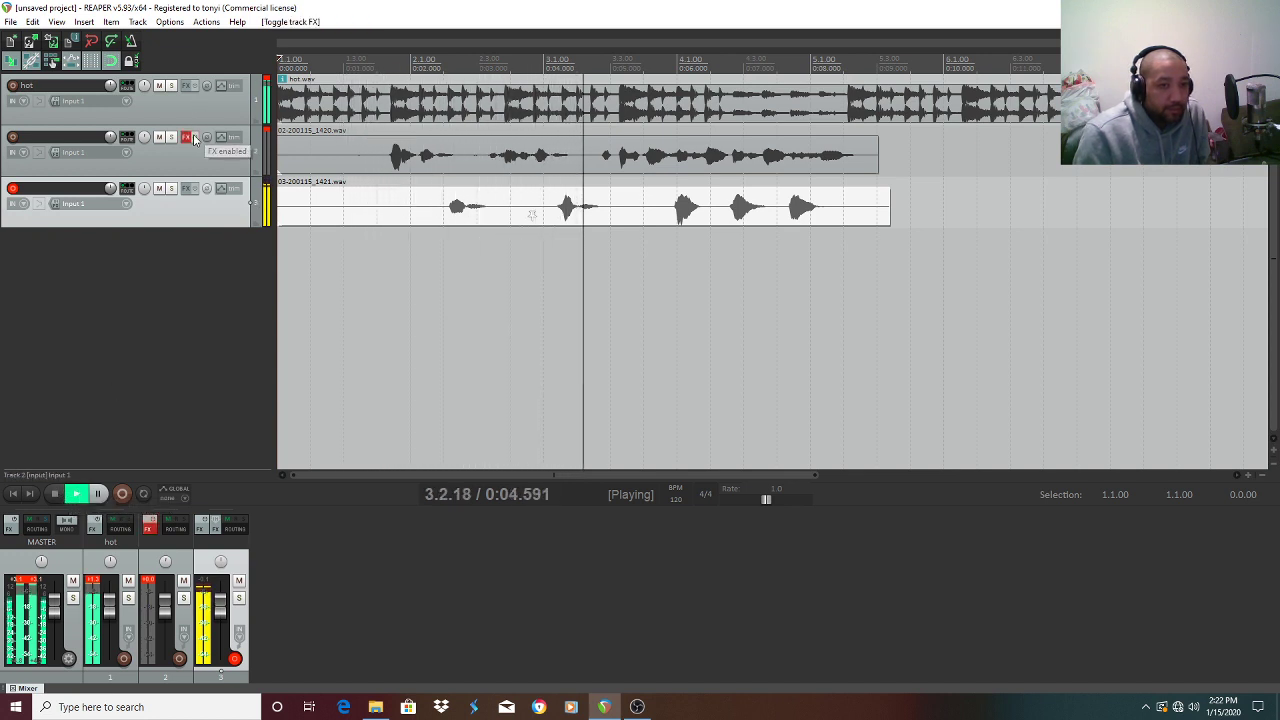
{"action": "left_click", "coordinate": [54, 494]}
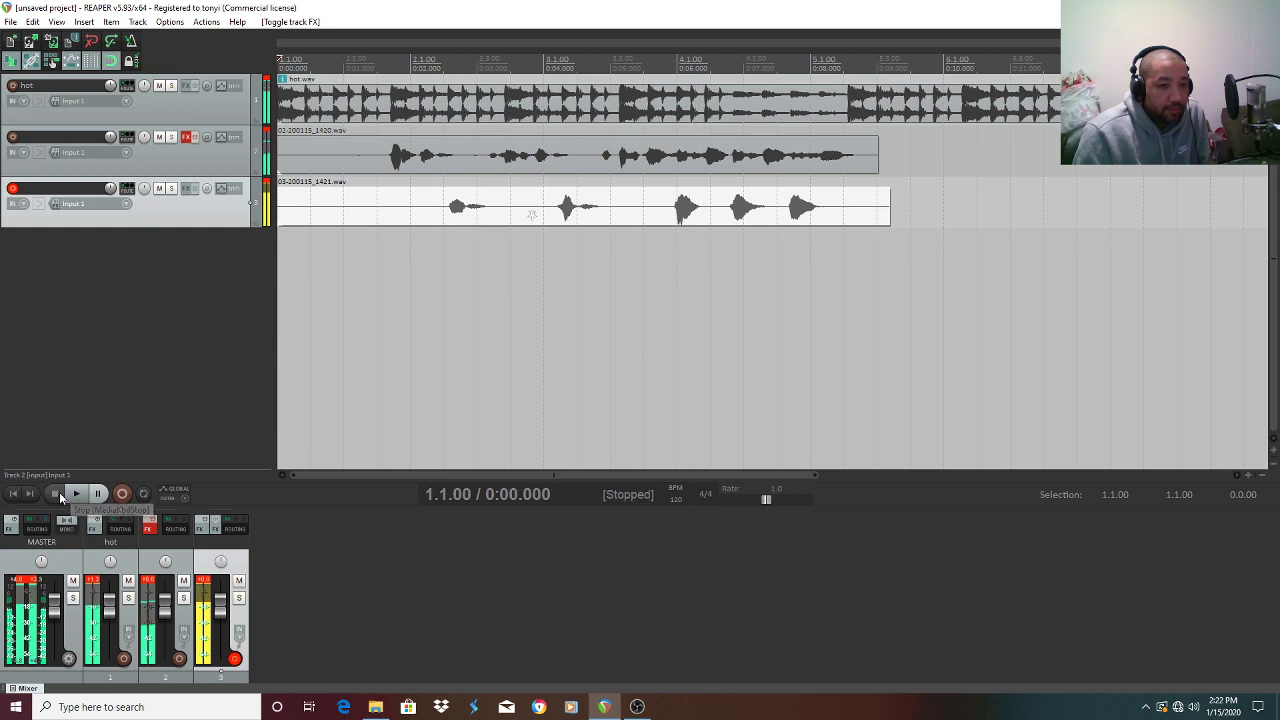
{"action": "left_click", "coordinate": [70, 494]}
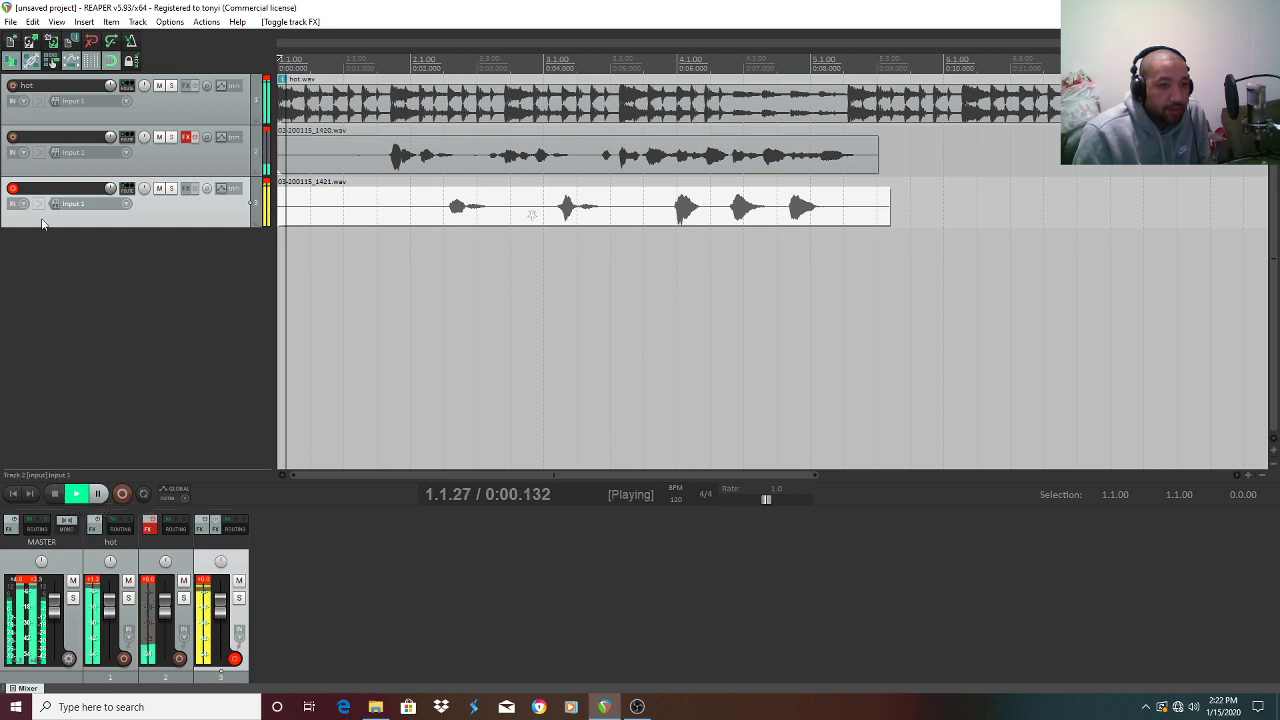
{"action": "left_click_drag", "start_coordinate": [110, 188], "coordinate": [113, 190]}
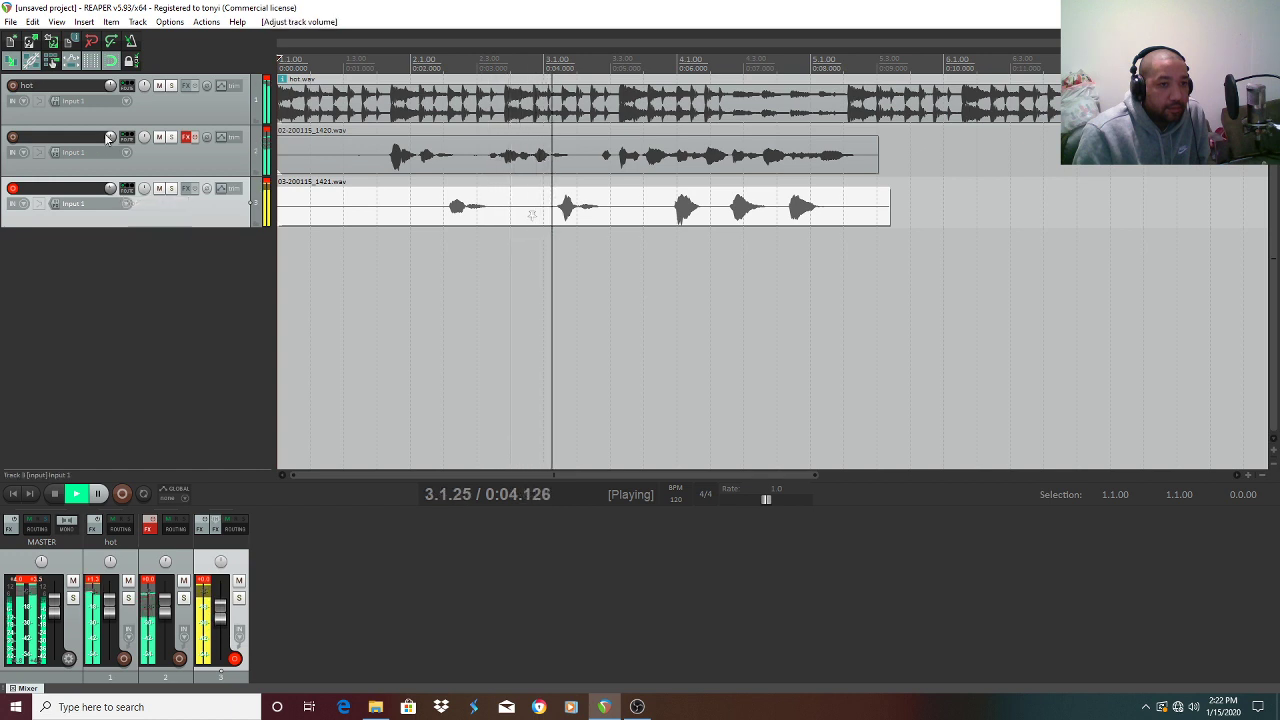
{"action": "mouse_move", "coordinate": [108, 139]}
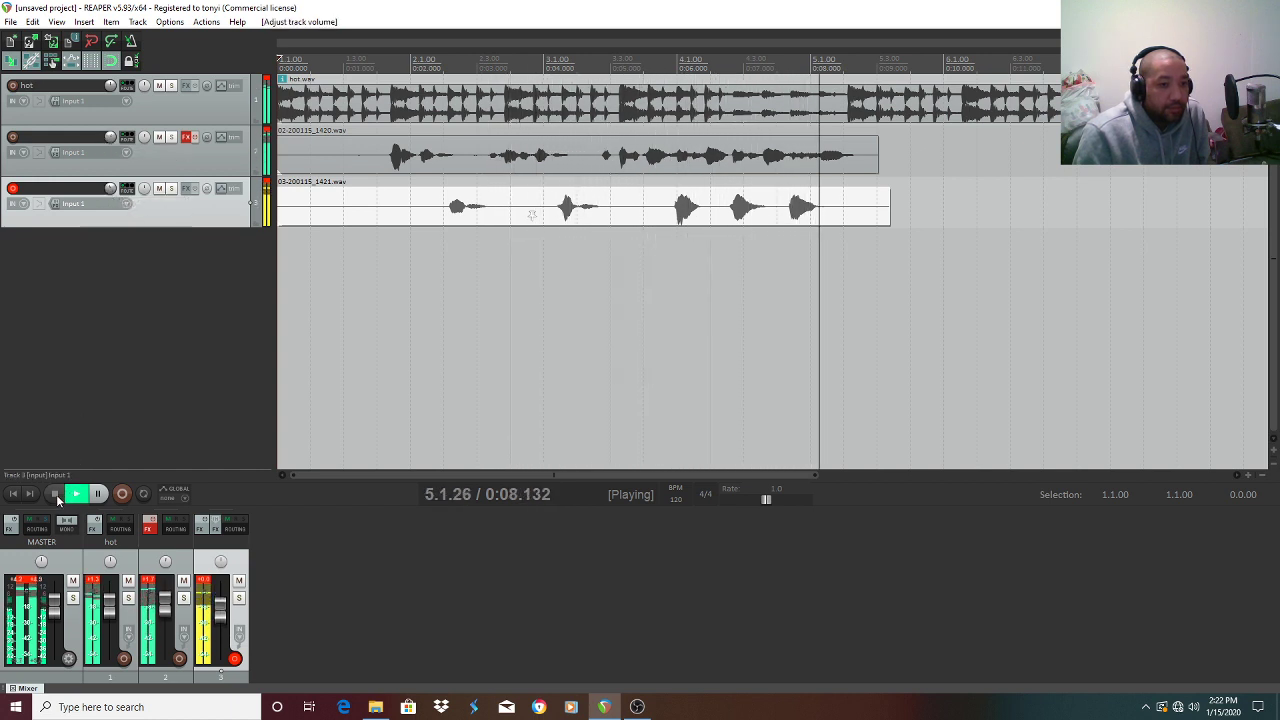
{"action": "left_click", "coordinate": [55, 494]}
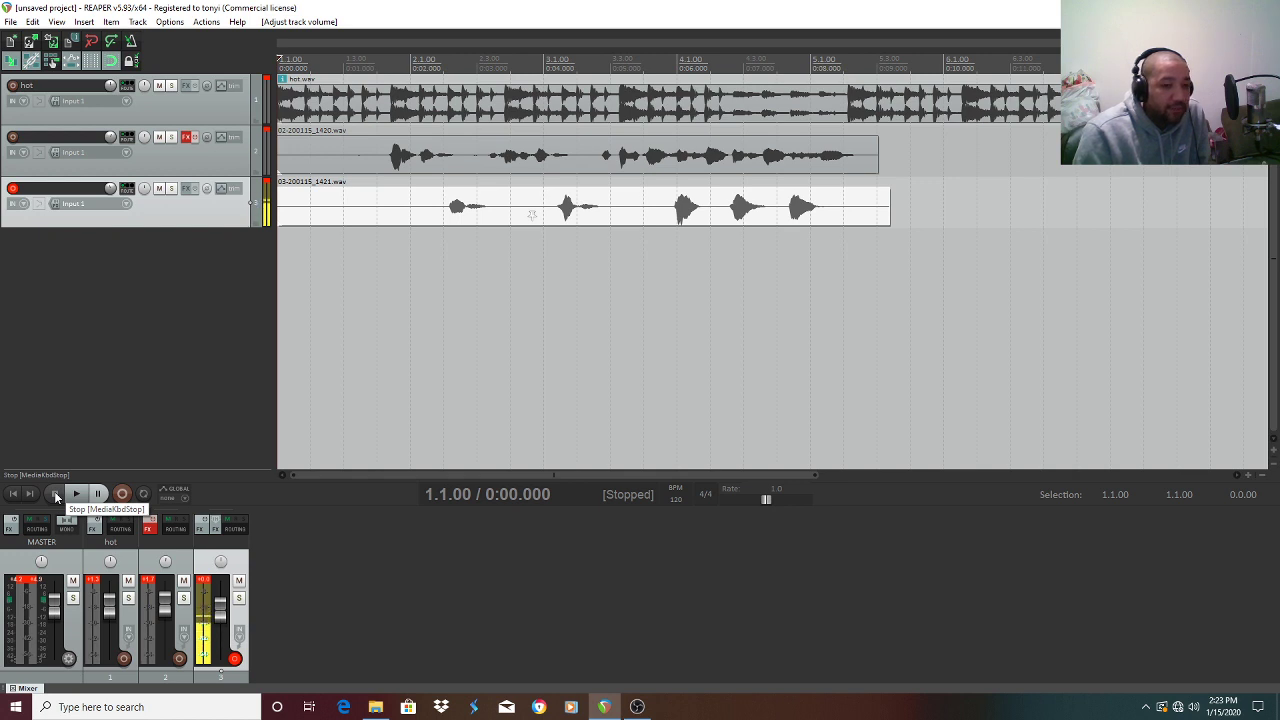
Step: Toggle the record-arm buttons on tracks 2 and 3 until neither is armed
{"action": "left_click", "coordinate": [12, 137]}
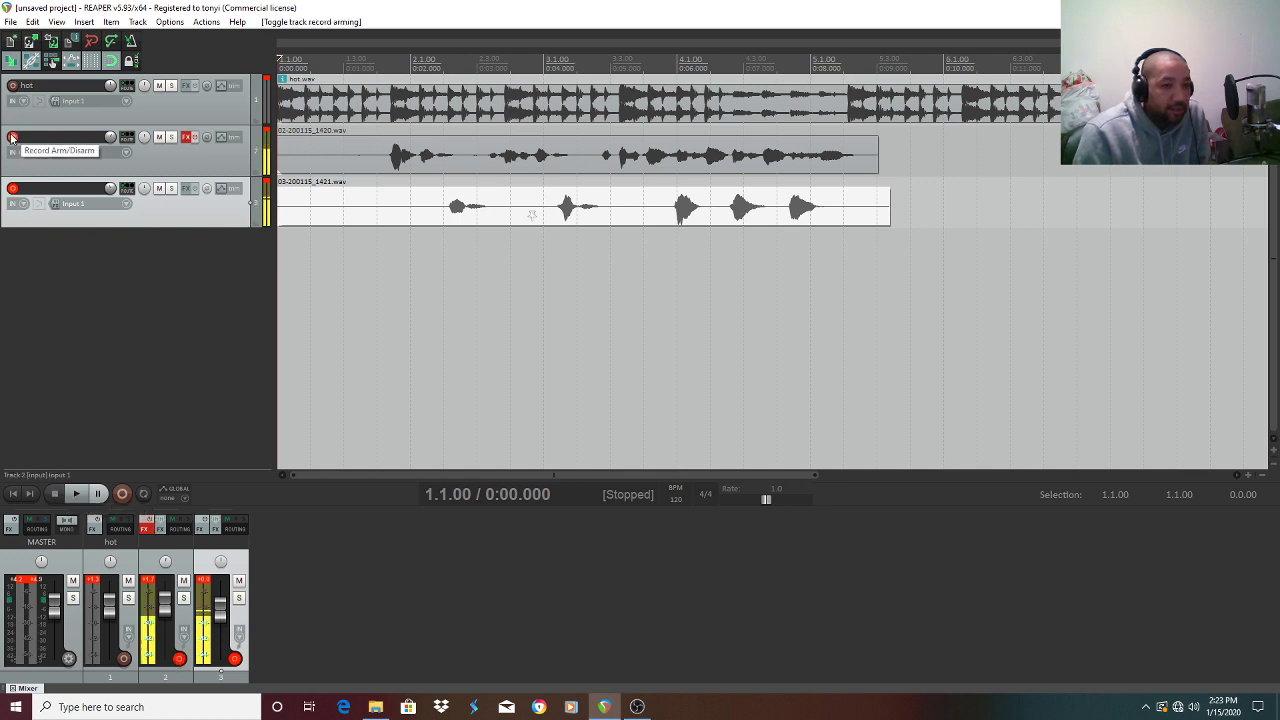
{"action": "left_click", "coordinate": [12, 137]}
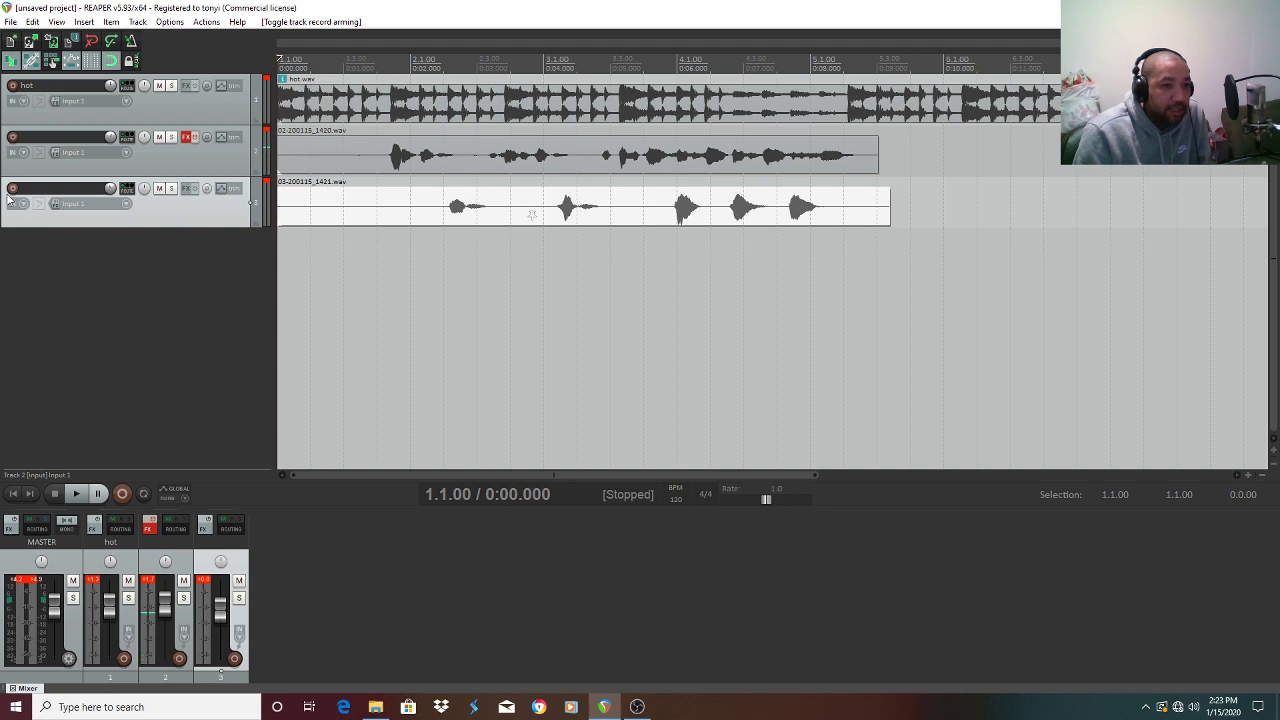
{"action": "left_click", "coordinate": [12, 188]}
{"action": "left_click", "coordinate": [12, 137]}
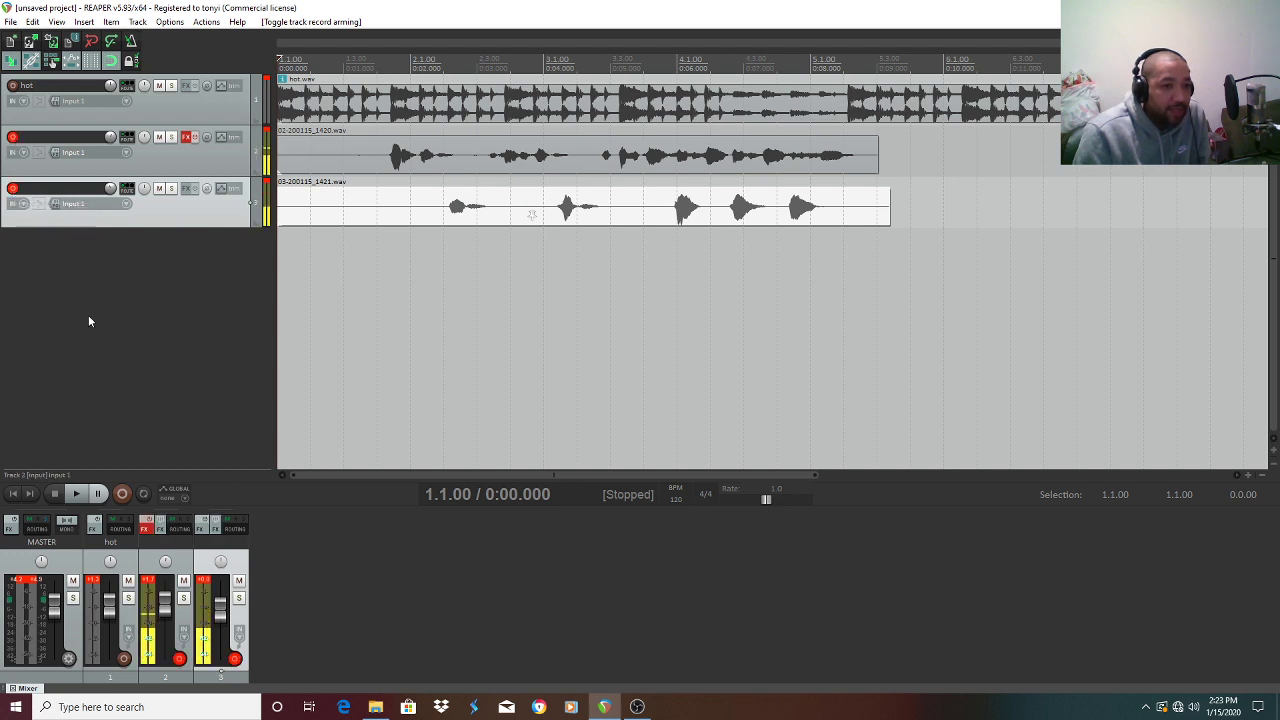
{"action": "left_click", "coordinate": [12, 137]}
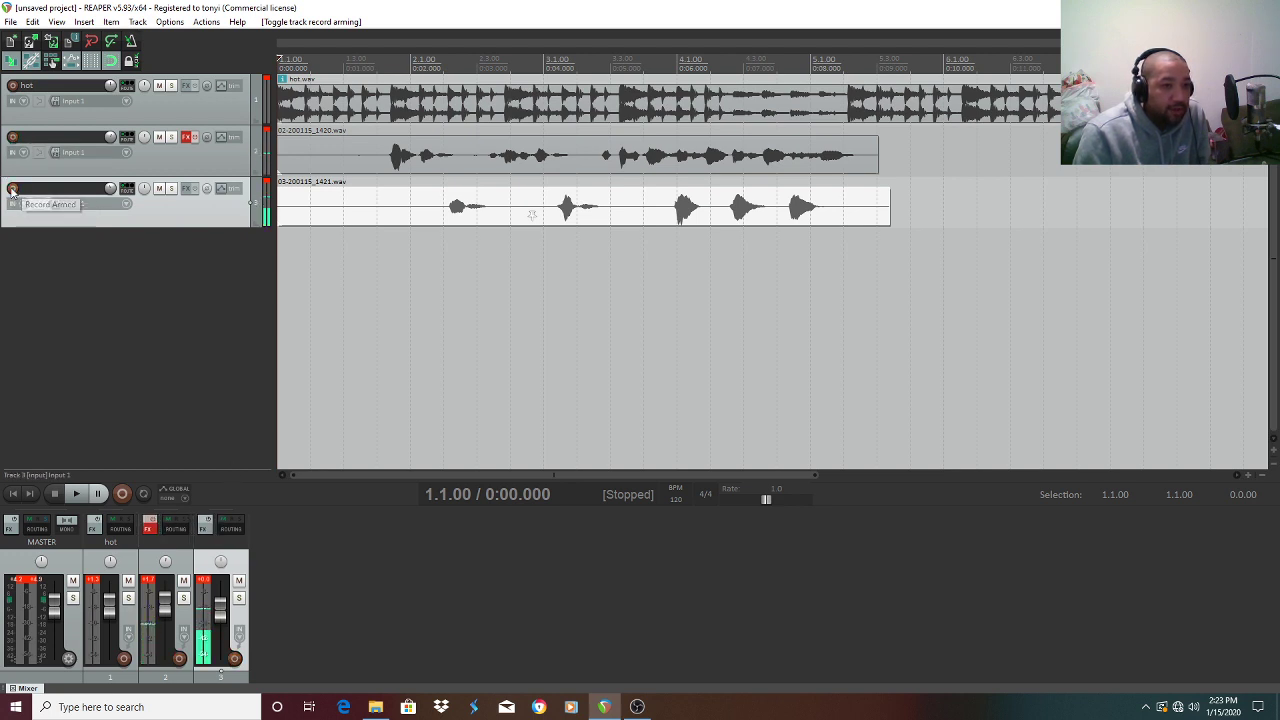
{"action": "left_click", "coordinate": [12, 188]}
Step: Remove the trial take from track 3 and play the beat with track 2's vocal
{"action": "right_click", "coordinate": [407, 201]}
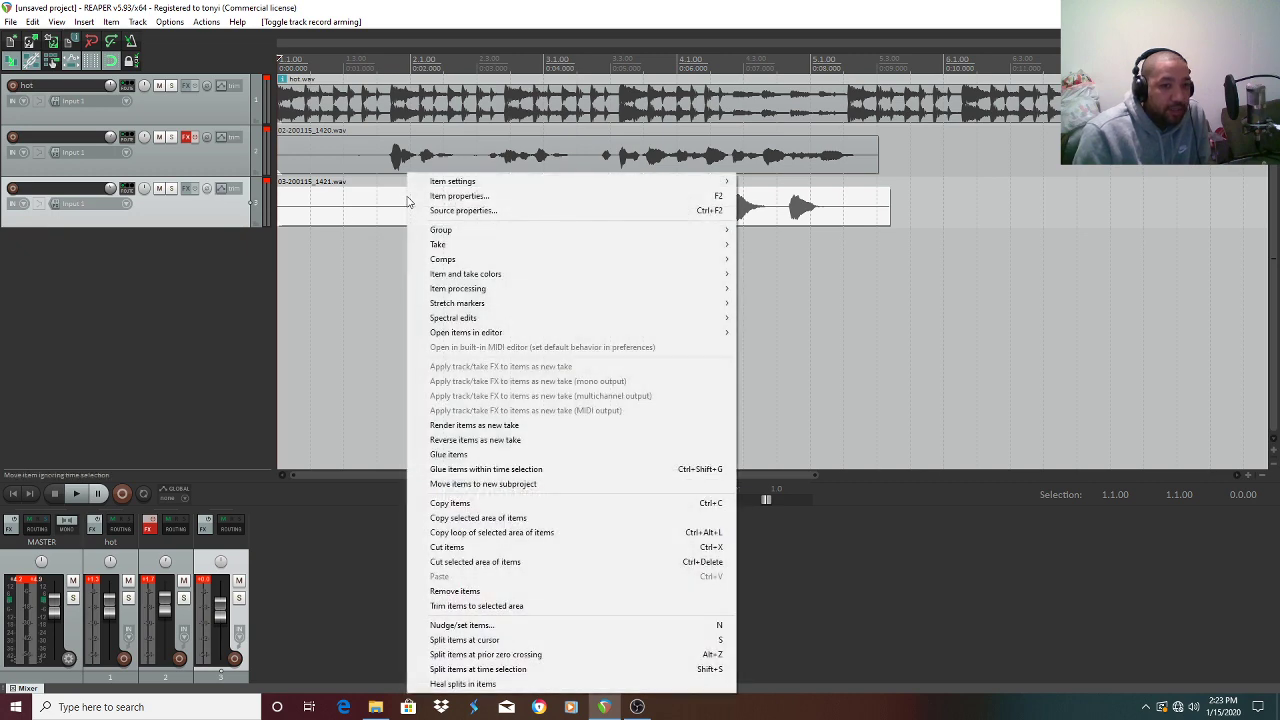
{"action": "left_click", "coordinate": [522, 596]}
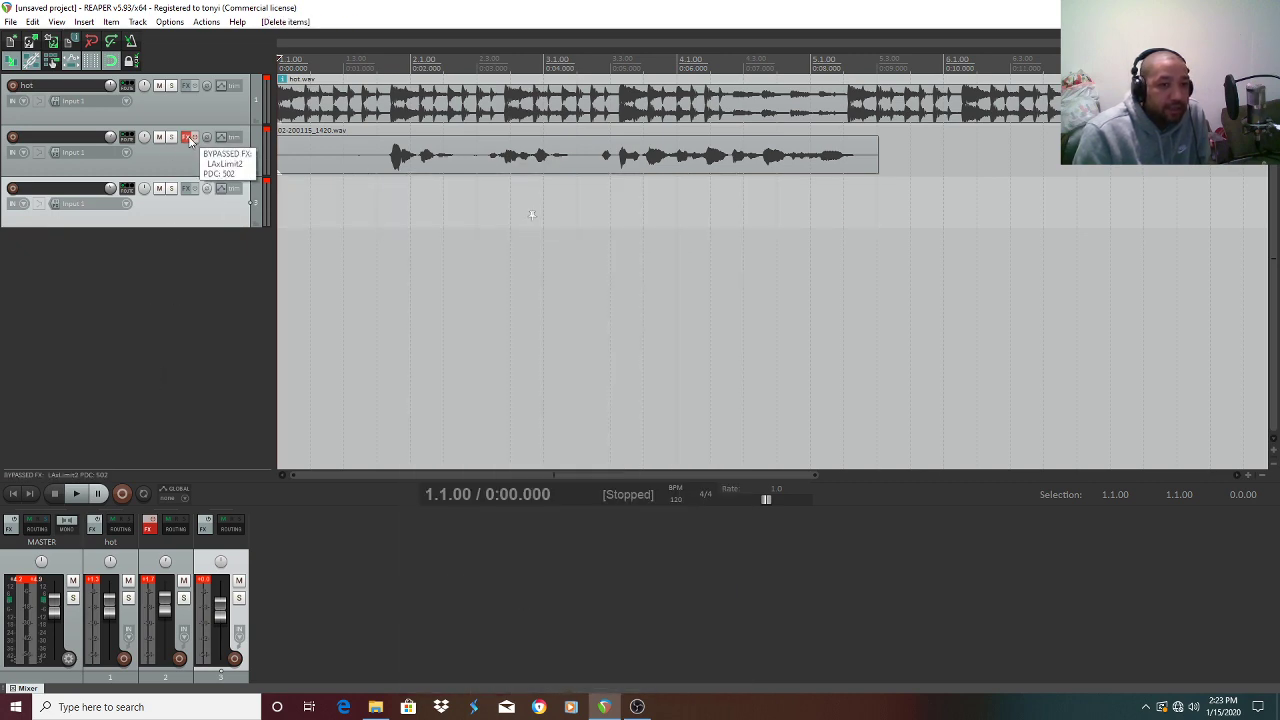
{"action": "left_click", "coordinate": [79, 494]}
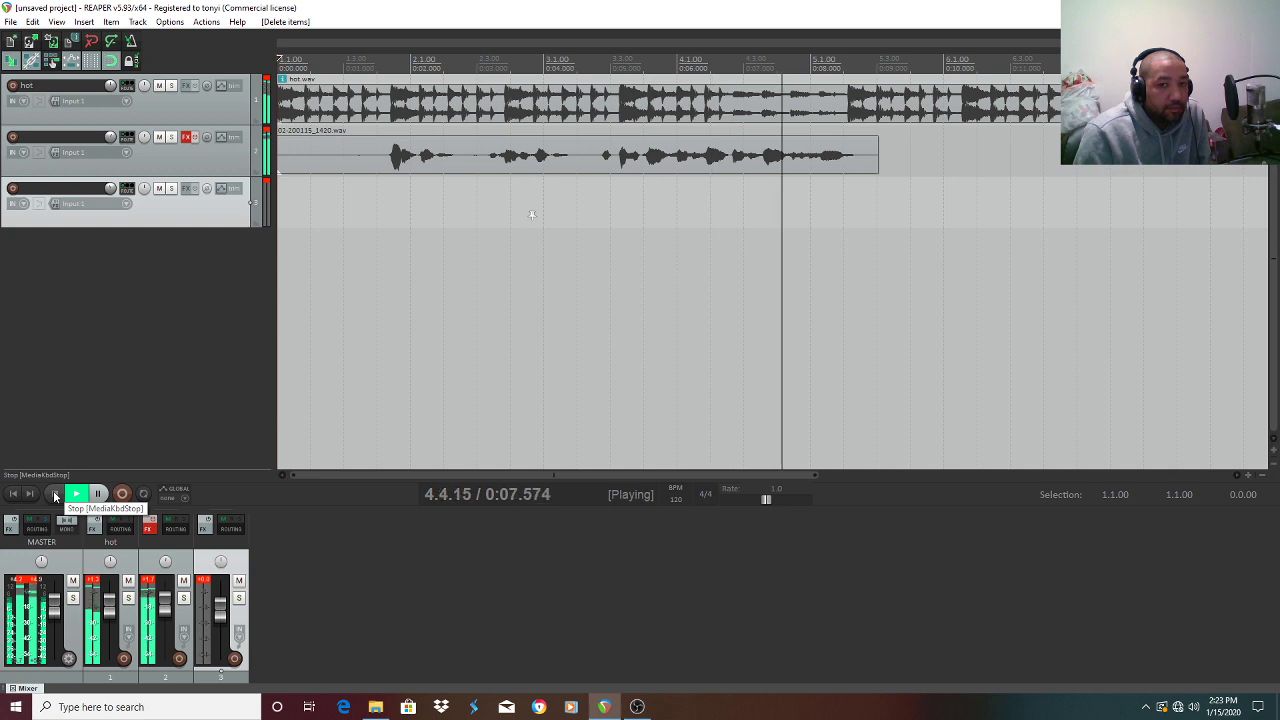
Step: Stop playback and close the project with Alt+F4, declining to save it
{"action": "left_click", "coordinate": [55, 496]}
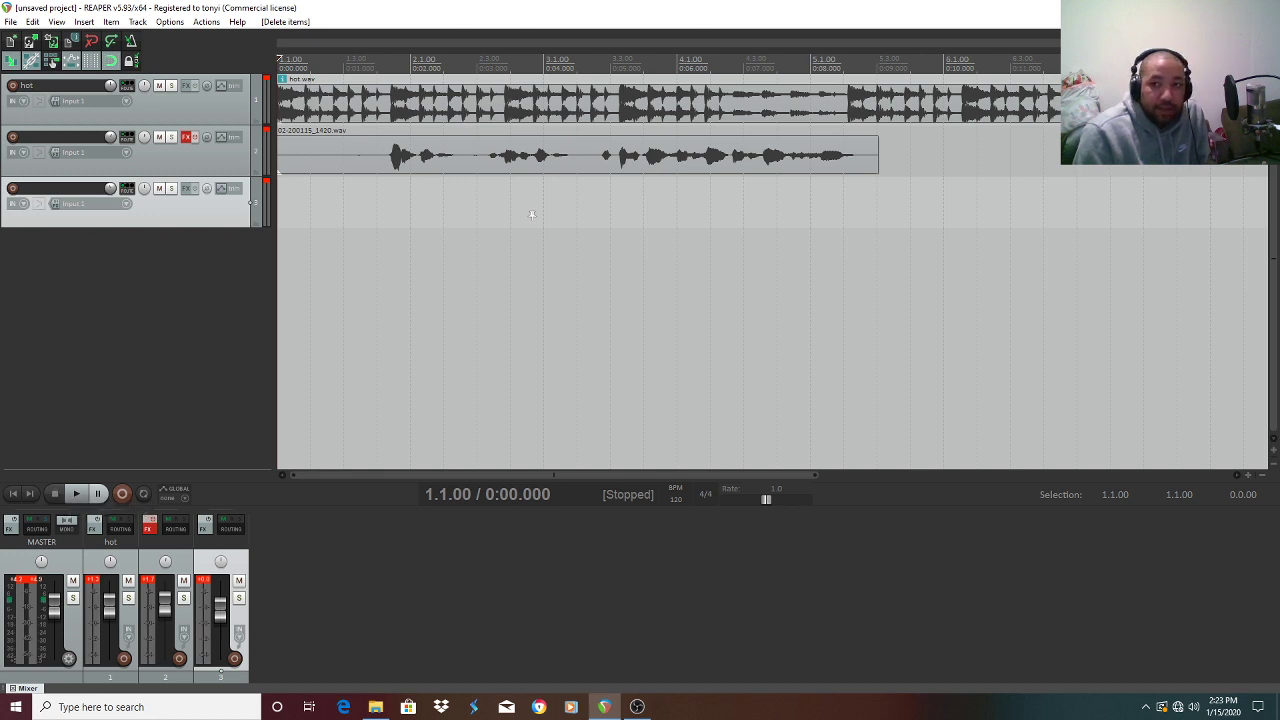
{"action": "key", "text": "alt+F4"}
{"action": "left_click", "coordinate": [682, 421]}
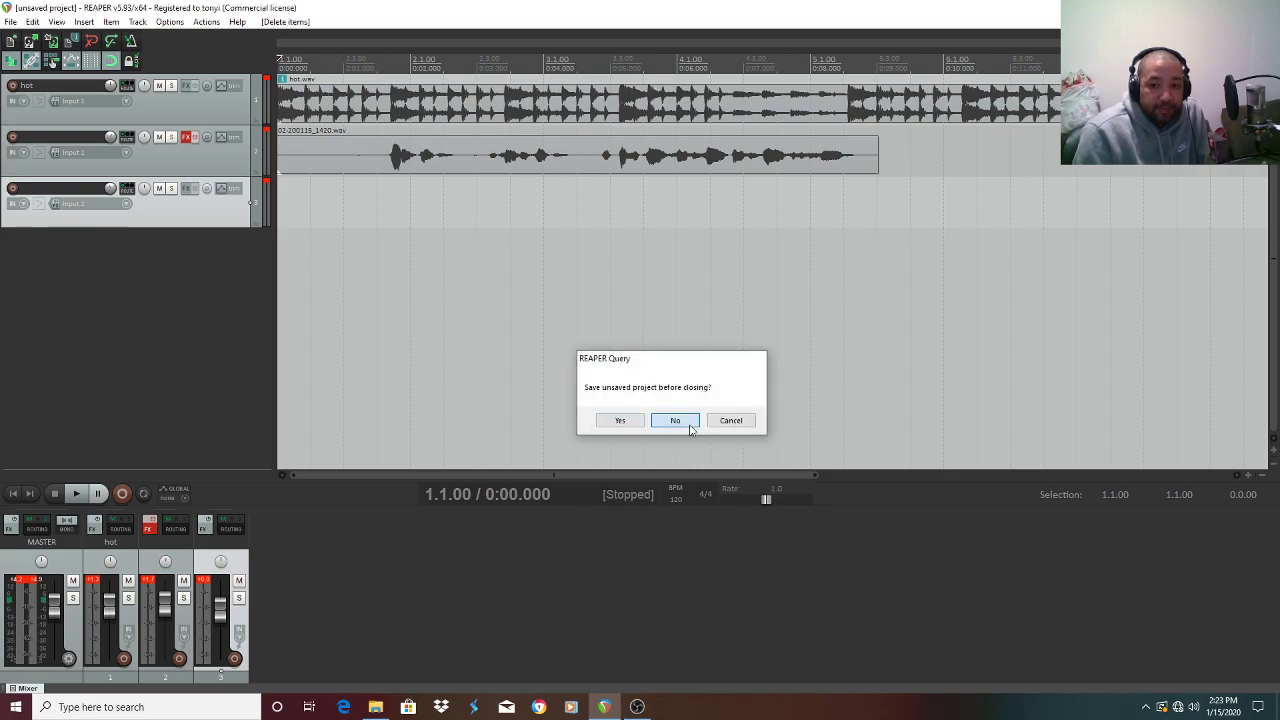